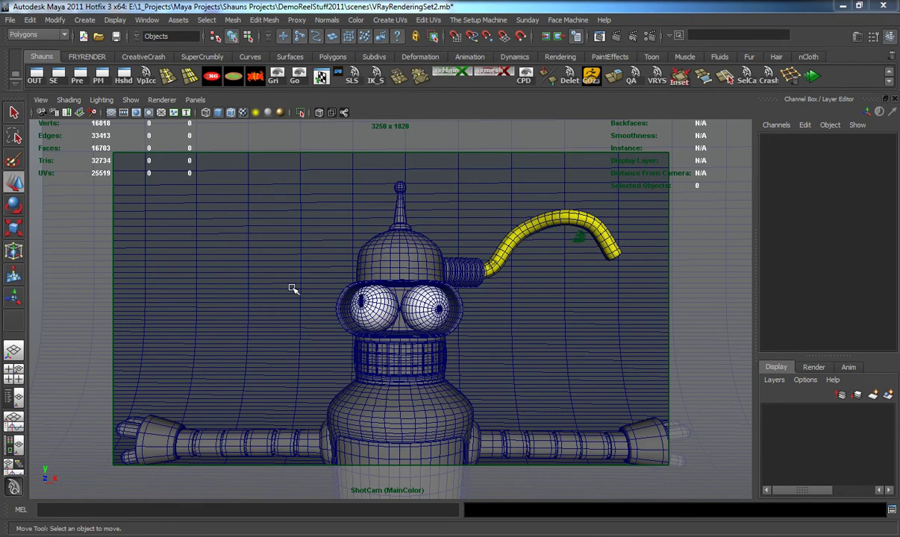
- Examine the robot model, the curved backdrop around it and the scene's render layers
{"action": "left_click_drag", "start_coordinate": [270, 329], "coordinate": [297, 346], "text": "alt"}
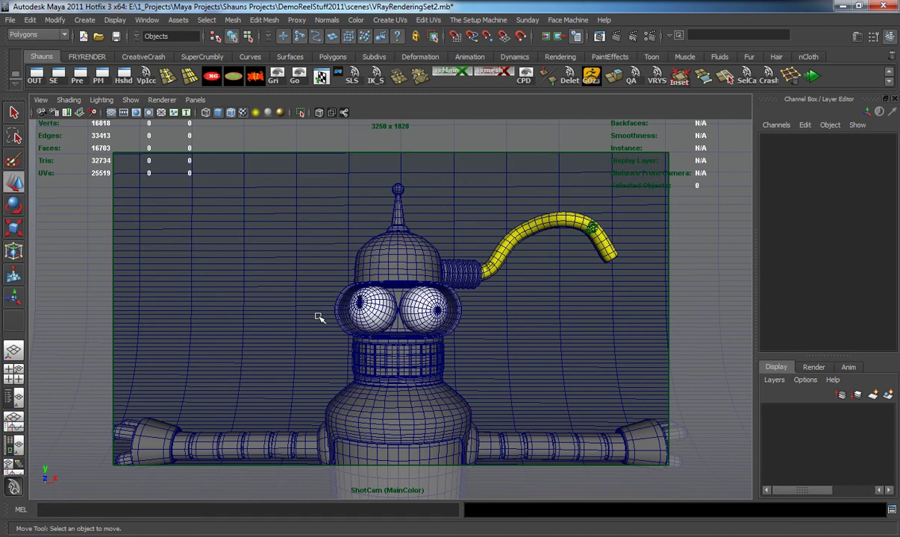
{"action": "left_click_drag", "start_coordinate": [297, 343], "coordinate": [298, 341], "text": "alt"}
{"action": "left_click_drag", "start_coordinate": [282, 232], "coordinate": [285, 263], "text": "alt"}
{"action": "scroll", "coordinate": [313, 300], "scroll_direction": "down", "scroll_amount": 8}
{"action": "left_click_drag", "start_coordinate": [329, 314], "coordinate": [388, 327], "text": "alt"}
{"action": "scroll", "coordinate": [389, 326], "scroll_direction": "up", "scroll_amount": 4}
{"action": "middle_click_drag", "start_coordinate": [370, 324], "coordinate": [323, 318], "text": "alt"}
{"action": "left_click_drag", "start_coordinate": [323, 317], "coordinate": [301, 313], "text": "alt"}
{"action": "scroll", "coordinate": [267, 317], "scroll_direction": "down", "scroll_amount": 8}
{"action": "scroll", "coordinate": [343, 298], "scroll_direction": "up", "scroll_amount": 8}
{"action": "left_click_drag", "start_coordinate": [348, 297], "coordinate": [372, 301], "text": "alt"}
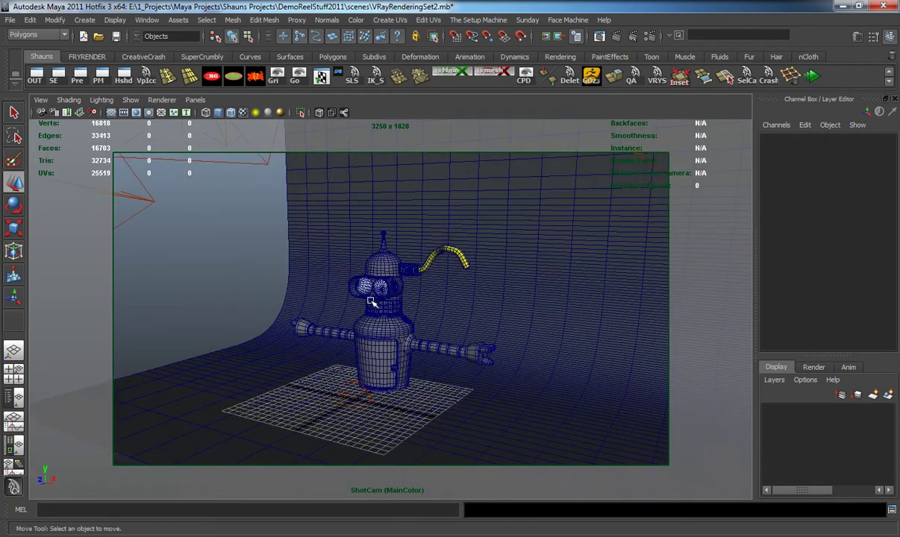
{"action": "left_click", "coordinate": [813, 367]}
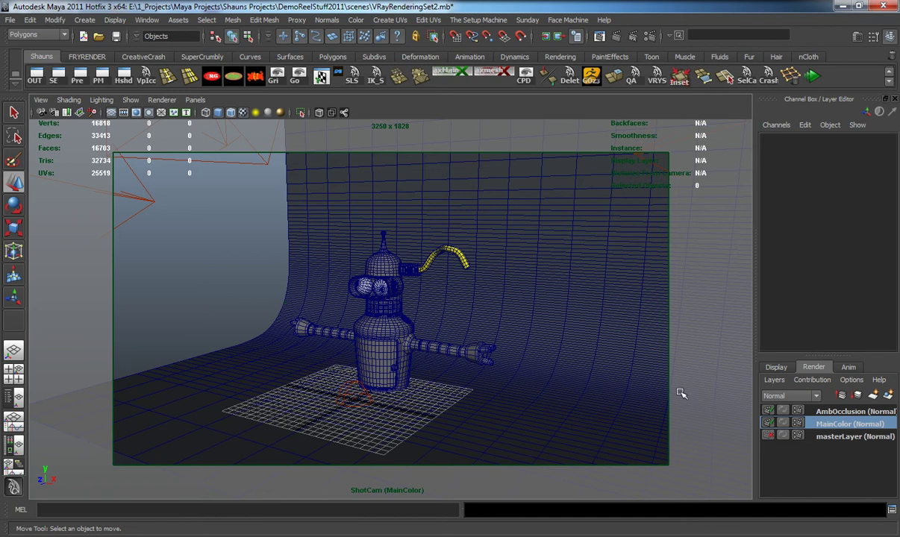
- Put the curved backdrop into a new display layer and hide that layer
{"action": "left_click", "coordinate": [775, 367]}
{"action": "left_click", "coordinate": [560, 345]}
{"action": "left_click_drag", "start_coordinate": [464, 394], "coordinate": [443, 297], "text": "alt"}
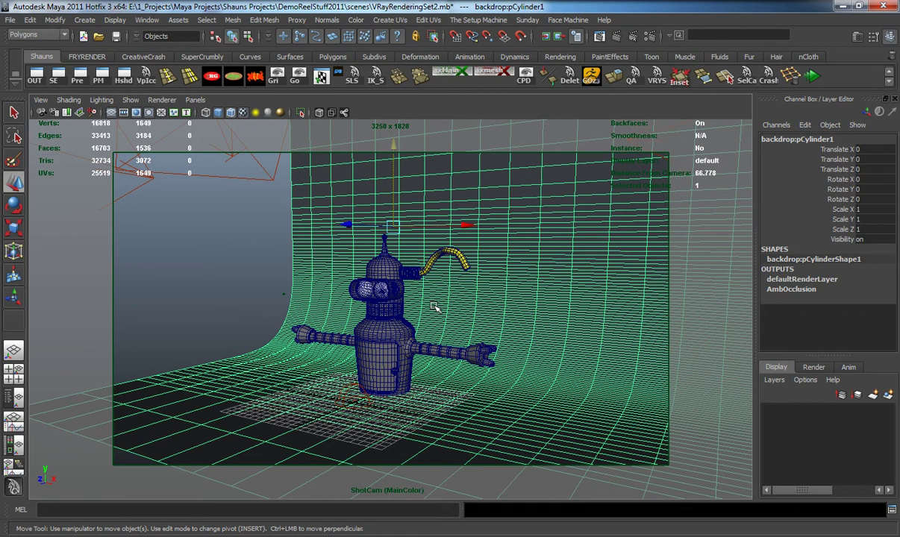
{"action": "left_click", "coordinate": [888, 395]}
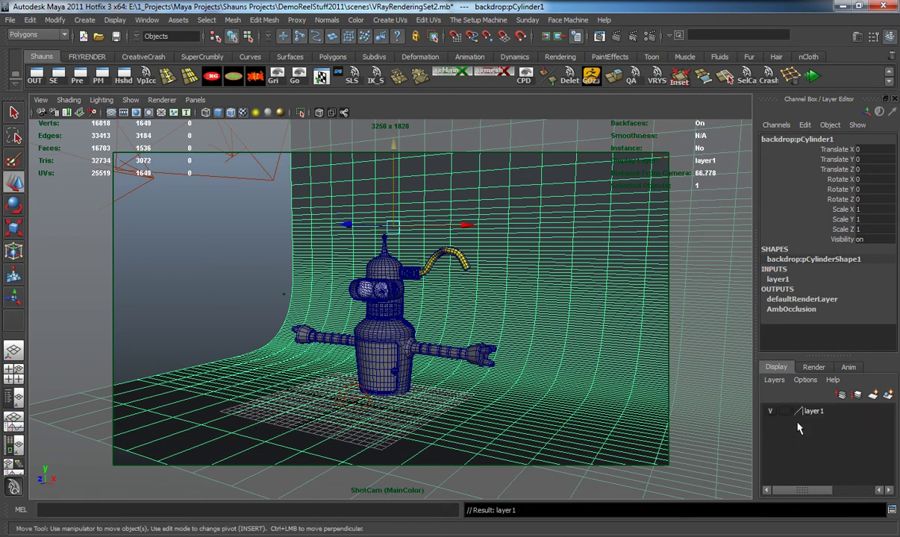
{"action": "left_click", "coordinate": [773, 411]}
{"action": "left_click", "coordinate": [249, 336]}
- Look through the Bender_Portrait_ShotCamera in the viewport
{"action": "left_click_drag", "start_coordinate": [247, 337], "coordinate": [319, 328], "text": "alt"}
{"action": "middle_click_drag", "start_coordinate": [319, 328], "coordinate": [371, 312], "text": "alt"}
{"action": "scroll", "coordinate": [369, 313], "scroll_direction": "up", "scroll_amount": 2}
{"action": "middle_click_drag", "start_coordinate": [423, 305], "coordinate": [375, 329], "text": "alt"}
{"action": "scroll", "coordinate": [376, 311], "scroll_direction": "up", "scroll_amount": 2}
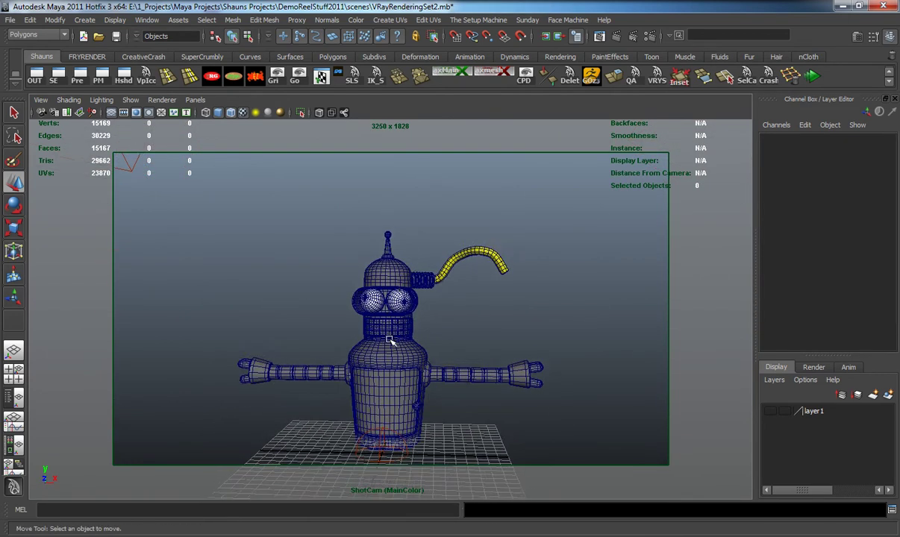
{"action": "left_click", "coordinate": [193, 100]}
{"action": "mouse_move", "coordinate": [239, 112]}
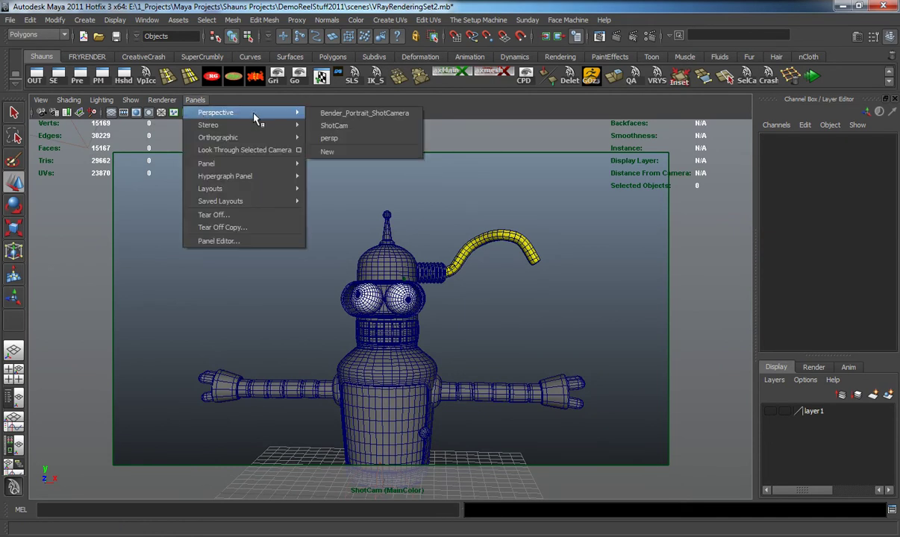
{"action": "left_click", "coordinate": [321, 112]}
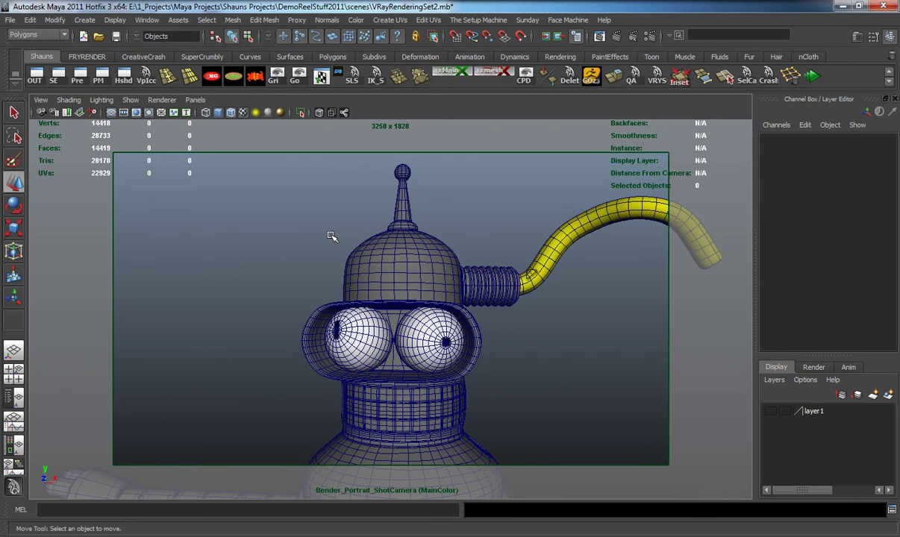
- Put both of the robot's arms into a new display layer and hide that layer
{"action": "left_click_drag", "start_coordinate": [332, 236], "coordinate": [313, 232], "text": "alt"}
{"action": "middle_click_drag", "start_coordinate": [313, 233], "coordinate": [305, 225], "text": "alt"}
{"action": "left_click_drag", "start_coordinate": [308, 225], "coordinate": [309, 226], "text": "alt"}
{"action": "right_click_drag", "start_coordinate": [309, 226], "coordinate": [305, 225], "text": "alt"}
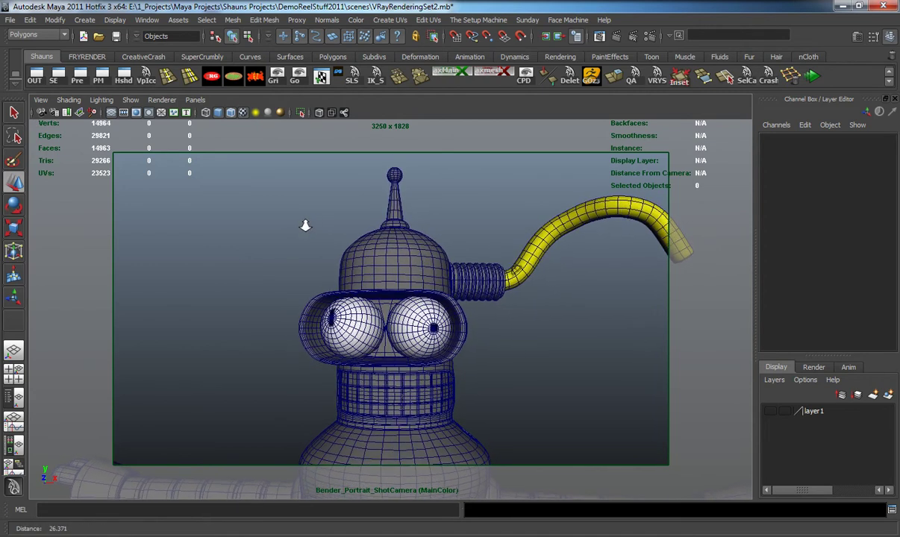
{"action": "left_click_drag", "start_coordinate": [305, 224], "coordinate": [308, 224], "text": "alt"}
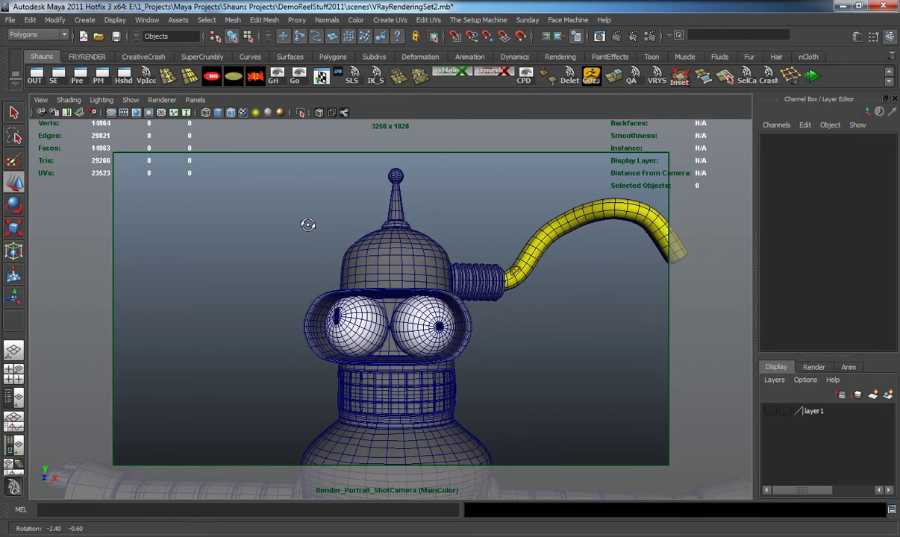
{"action": "left_click", "coordinate": [210, 460]}
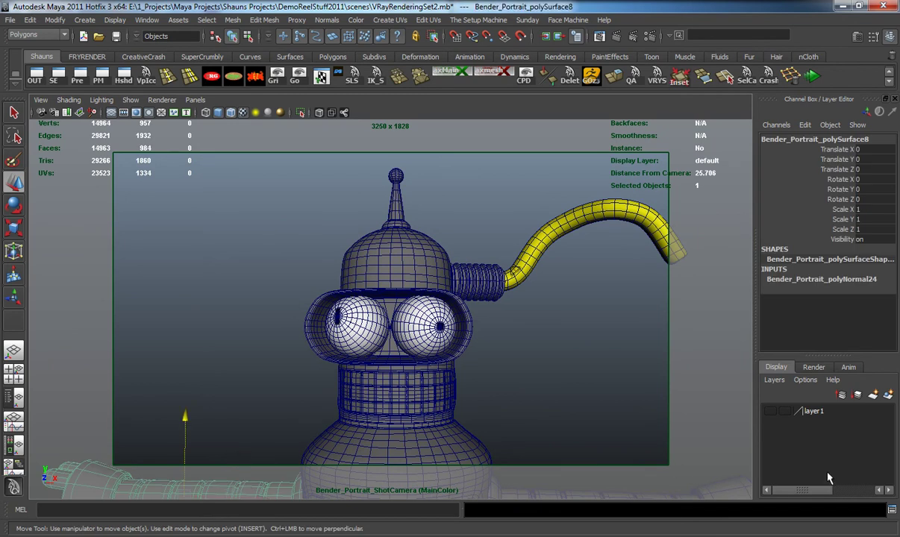
{"action": "left_click", "coordinate": [499, 466], "text": "shift"}
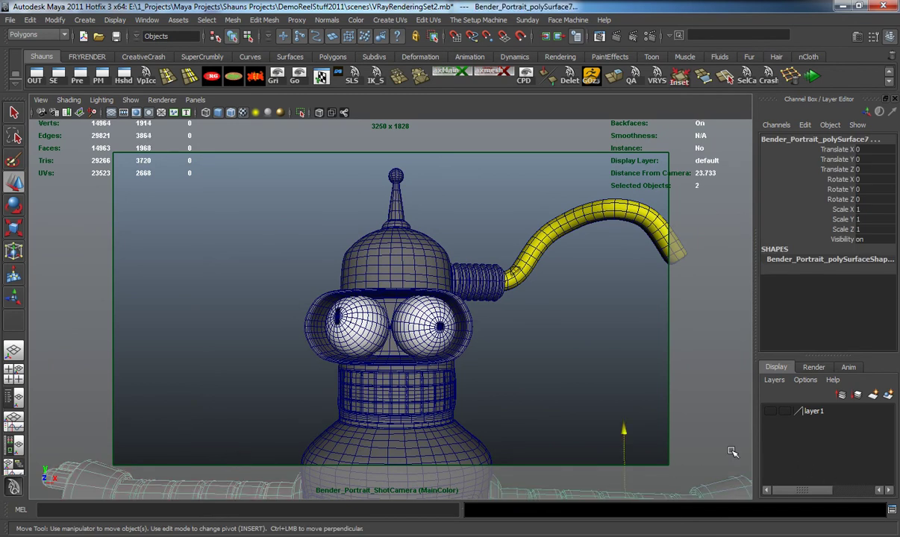
{"action": "left_click", "coordinate": [888, 398]}
{"action": "left_click", "coordinate": [773, 411]}
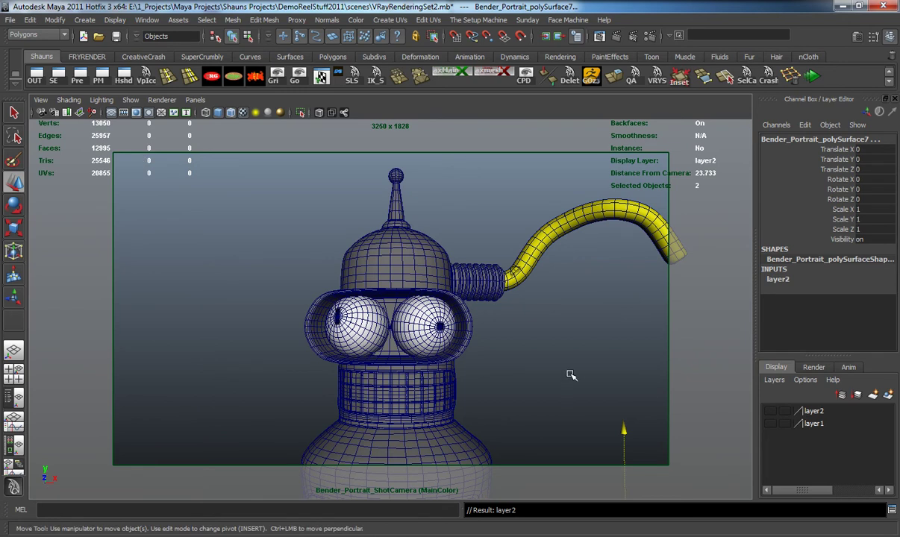
{"action": "left_click", "coordinate": [507, 367]}
- Turn off the wireframe overlay on the shaded robot in the viewport
{"action": "scroll", "coordinate": [507, 368], "scroll_direction": "up", "scroll_amount": 2}
{"action": "scroll", "coordinate": [513, 373], "scroll_direction": "up", "scroll_amount": 3}
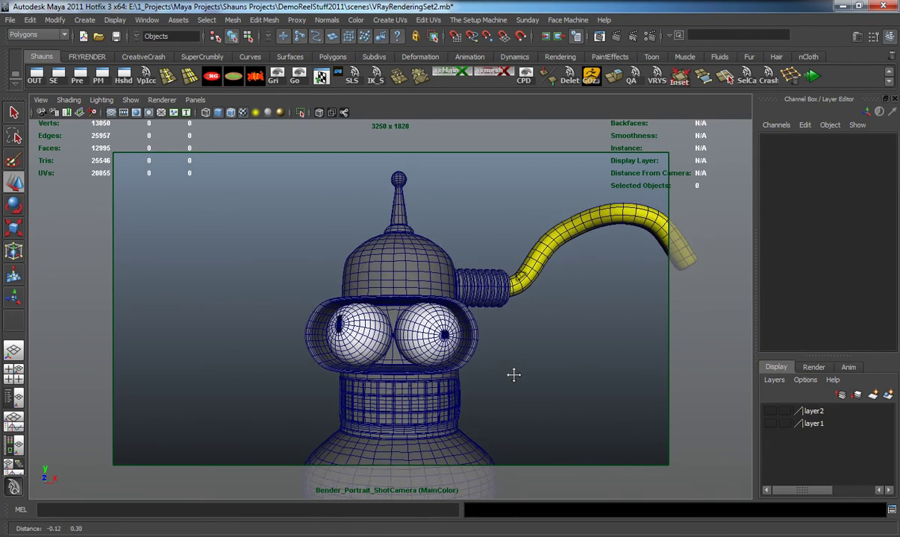
{"action": "scroll", "coordinate": [515, 378], "scroll_direction": "down", "scroll_amount": 2}
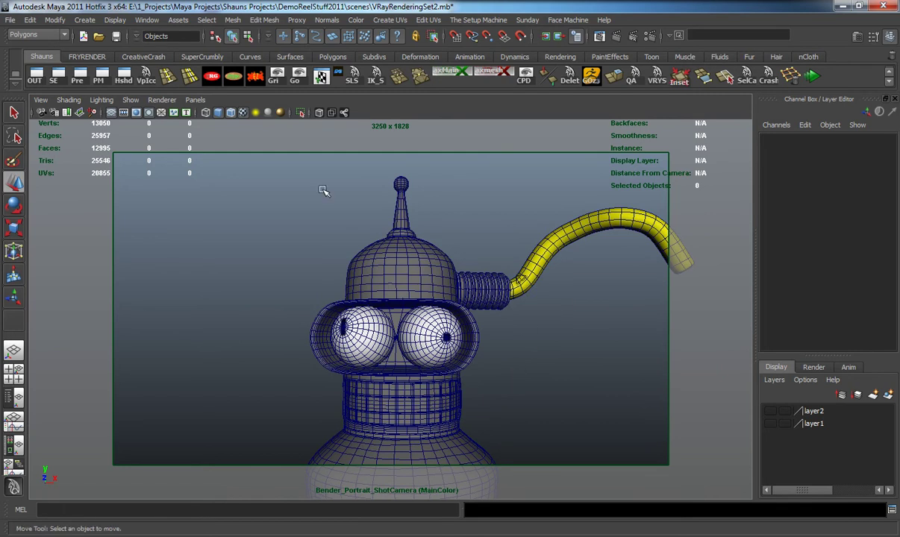
{"action": "left_click", "coordinate": [228, 111]}
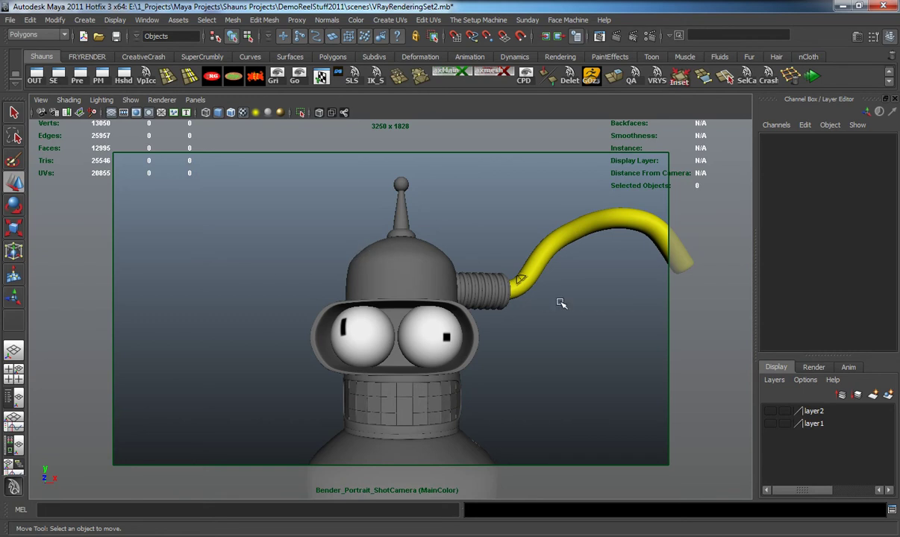
- Rename the robot's group benderPortrait and add it to the AmbOcclusion render layer
{"action": "left_click", "coordinate": [813, 367]}
{"action": "left_click", "coordinate": [838, 412]}
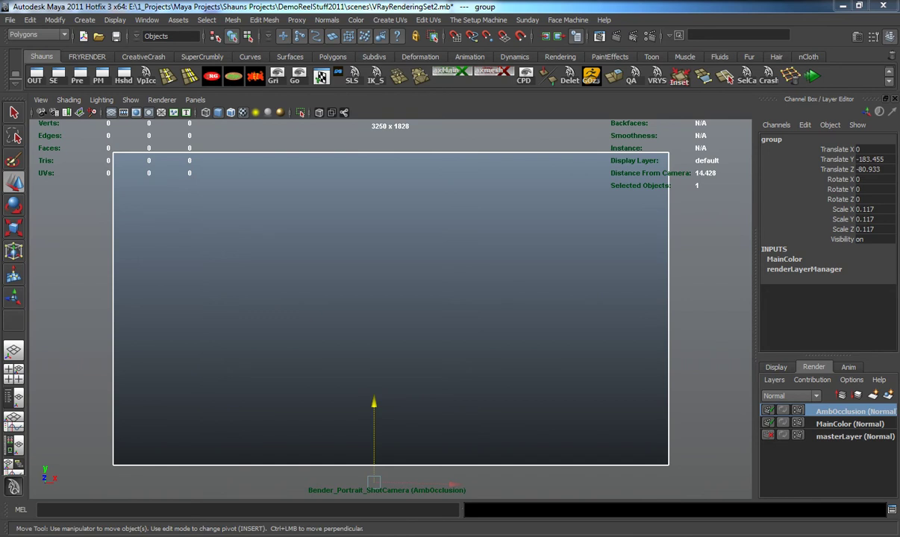
{"action": "key", "text": "Return"}
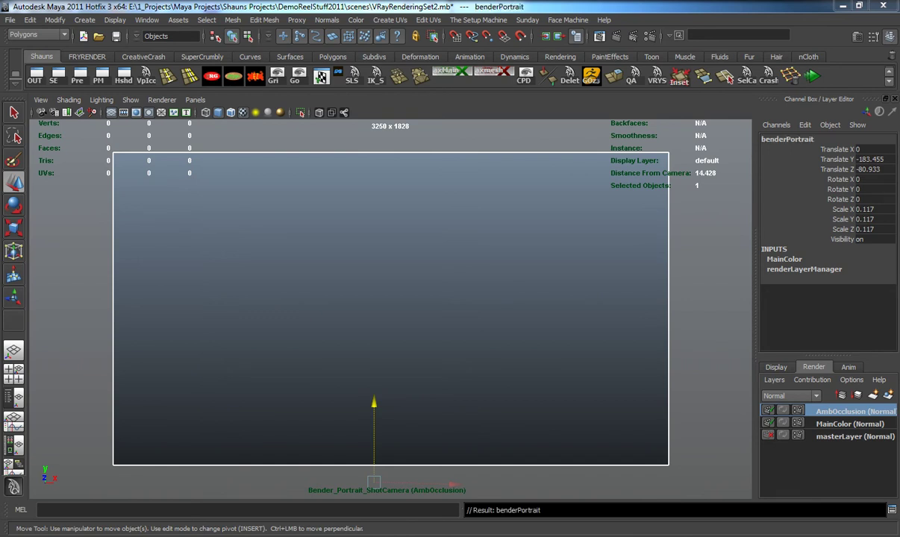
{"action": "right_click", "coordinate": [803, 412]}
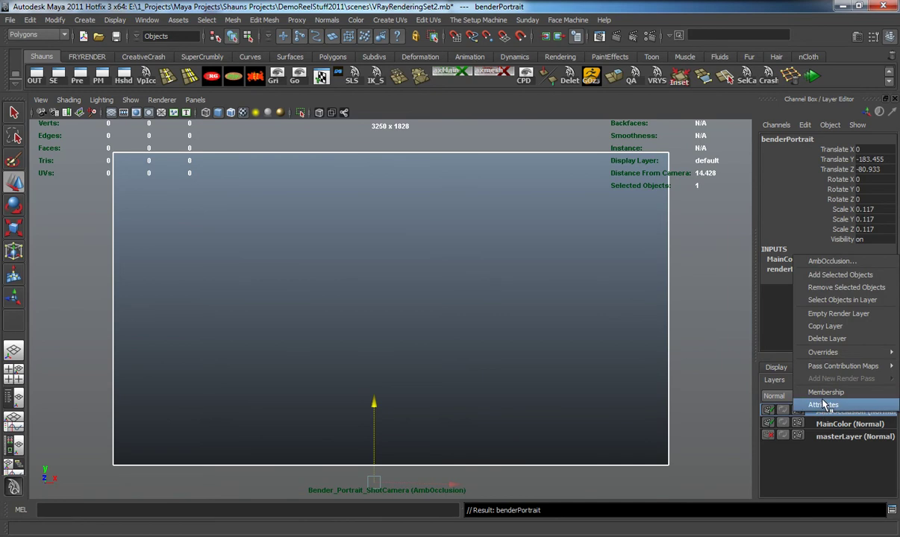
{"action": "left_click", "coordinate": [805, 275]}
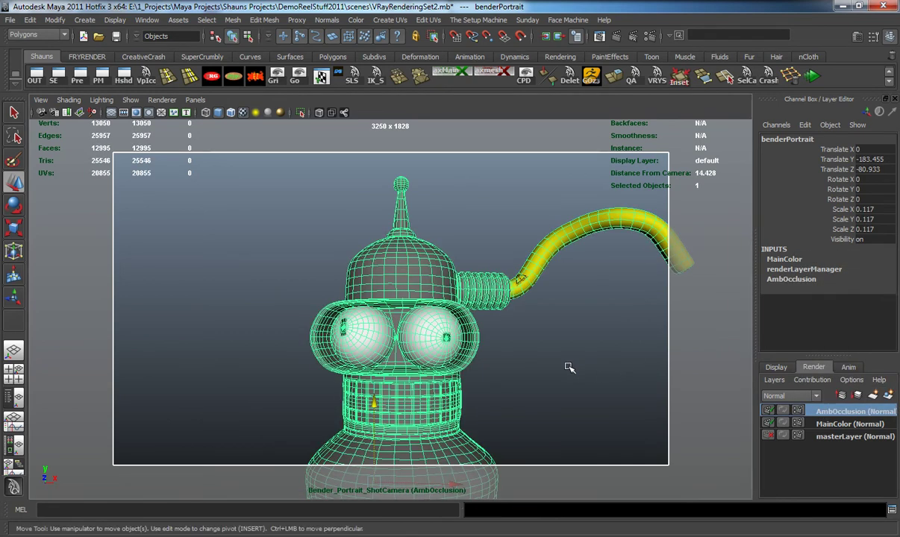
{"action": "left_click", "coordinate": [569, 367]}
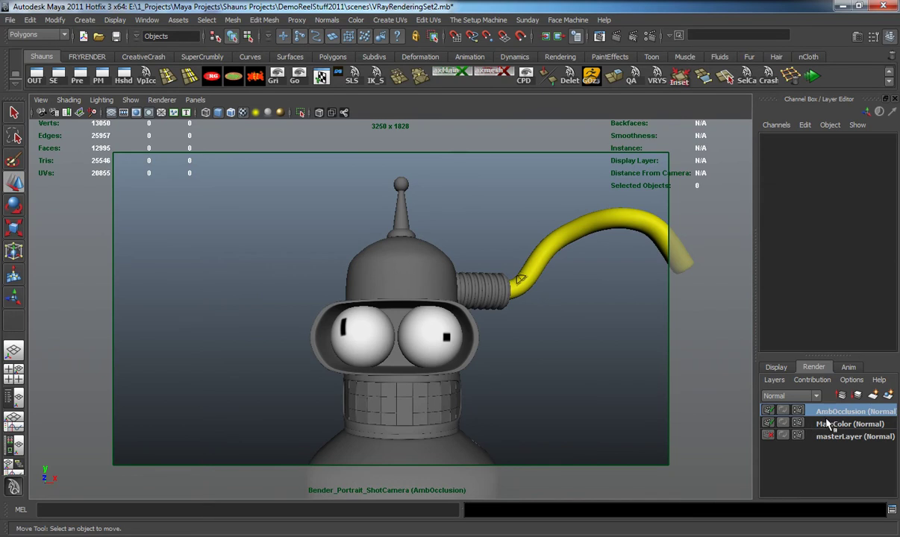
- Assign the existing VRayDirt material to the benderPortrait group in the AmbOcclusion render layer
{"action": "left_click", "coordinate": [123, 75]}
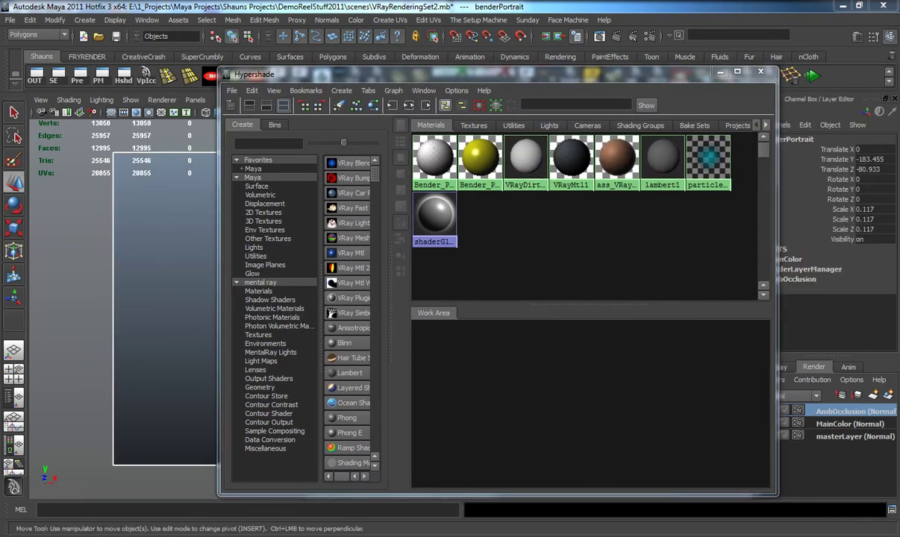
{"action": "left_click_drag", "start_coordinate": [857, 176], "coordinate": [479, 80]}
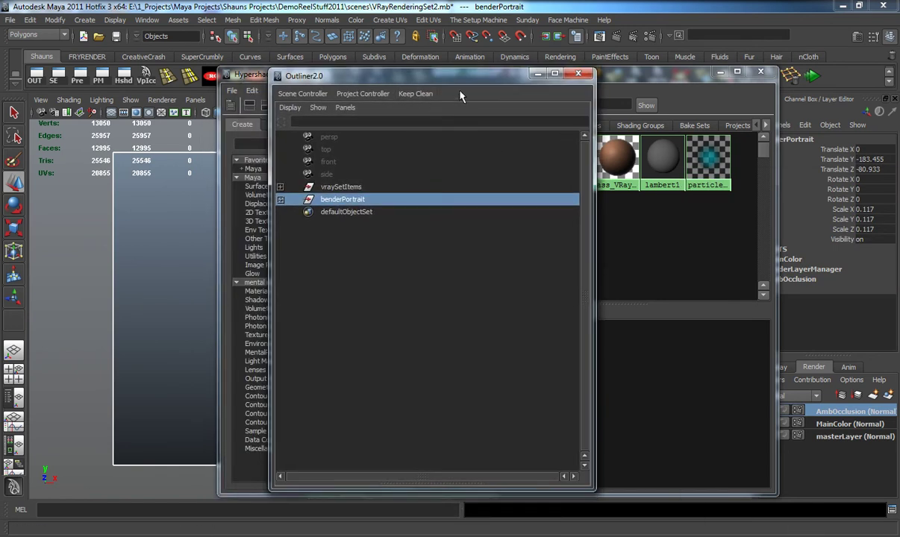
{"action": "left_click", "coordinate": [578, 73]}
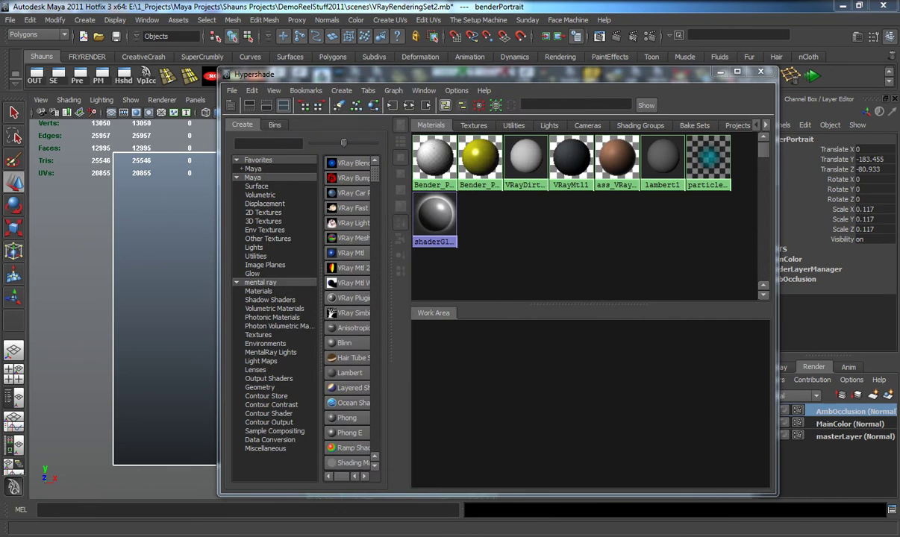
{"action": "left_click_drag", "start_coordinate": [585, 77], "coordinate": [899, 86]}
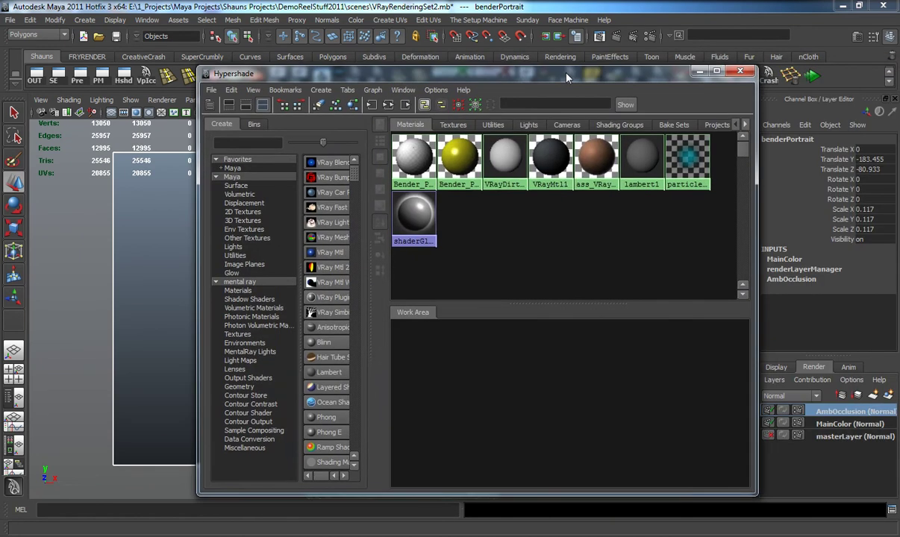
{"action": "right_click_drag", "start_coordinate": [505, 153], "coordinate": [507, 135]}
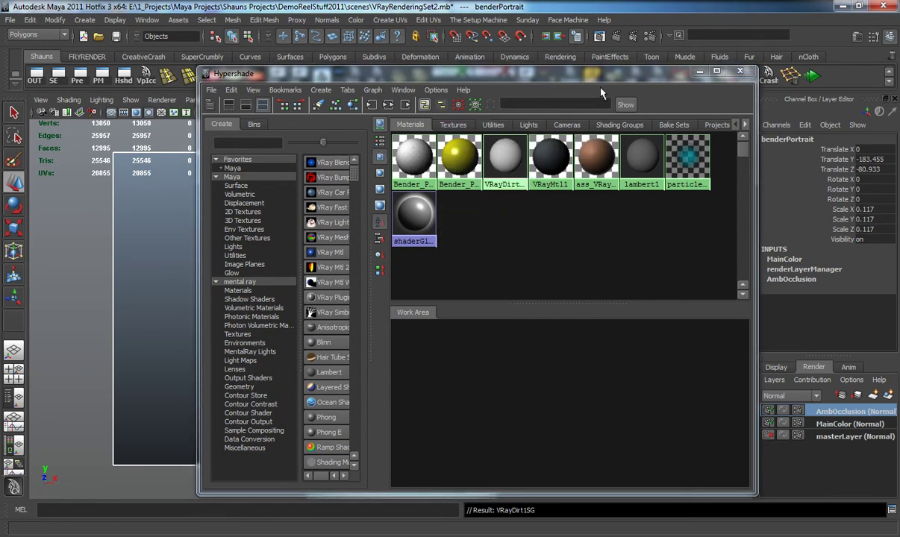
{"action": "left_click", "coordinate": [579, 69]}
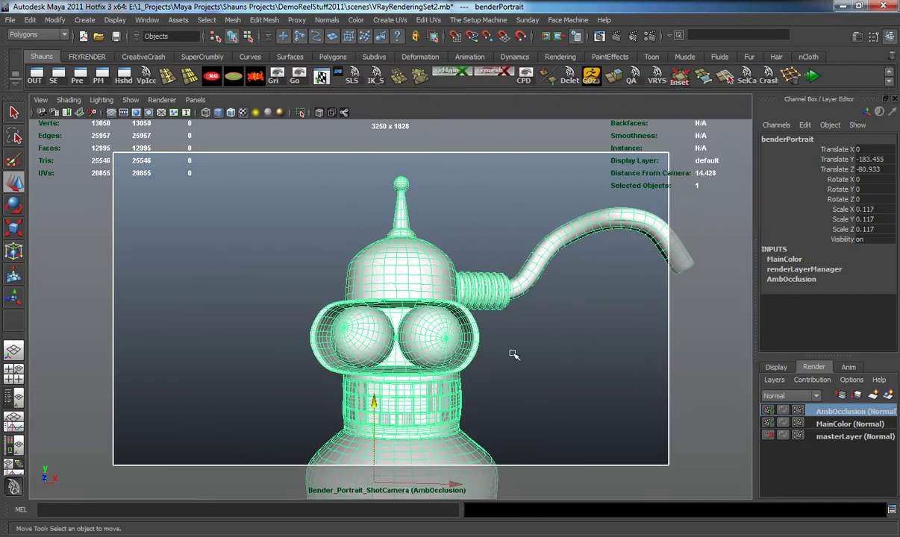
{"action": "left_click", "coordinate": [512, 355]}
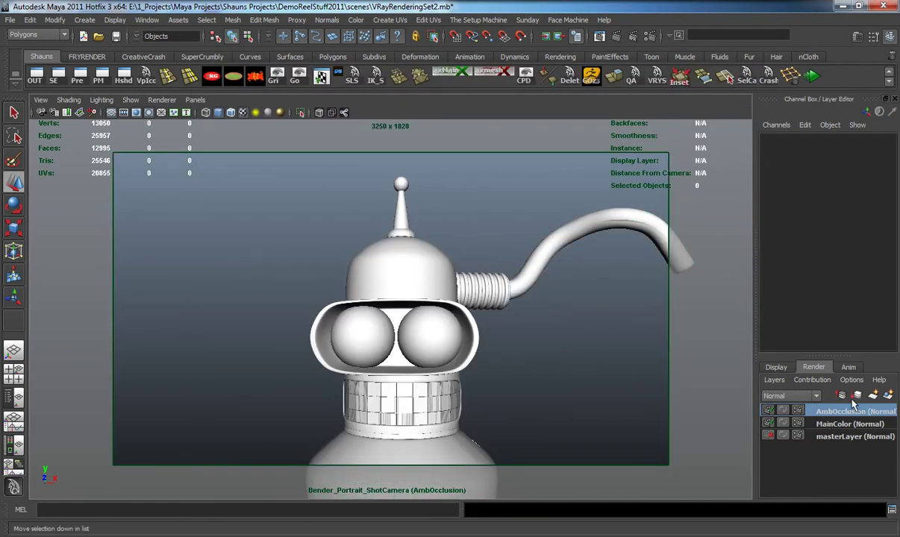
- Make MainColor the active render layer and create two VRay Mtl materials in Hypershade
{"action": "left_click", "coordinate": [828, 423]}
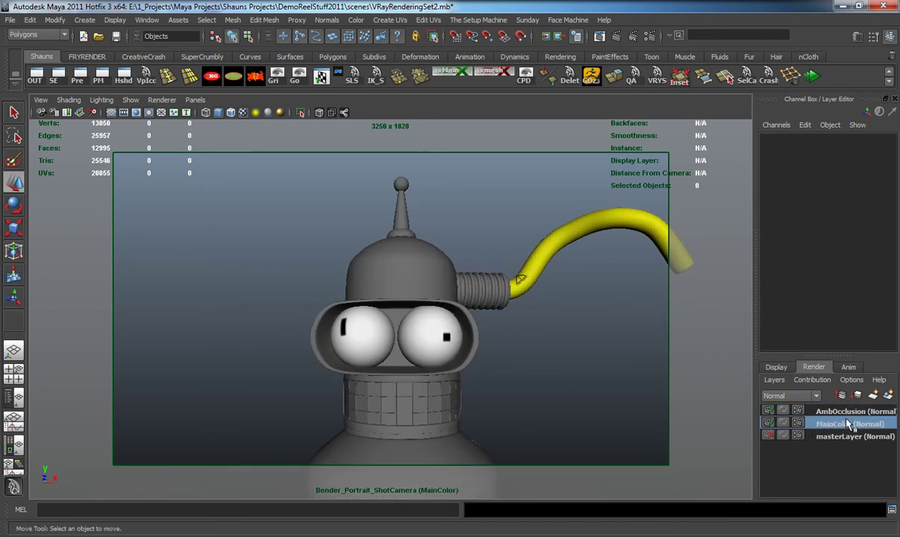
{"action": "left_click", "coordinate": [123, 74]}
{"action": "left_click_drag", "start_coordinate": [867, 112], "coordinate": [278, 47]}
{"action": "left_click_drag", "start_coordinate": [325, 289], "coordinate": [365, 290]}
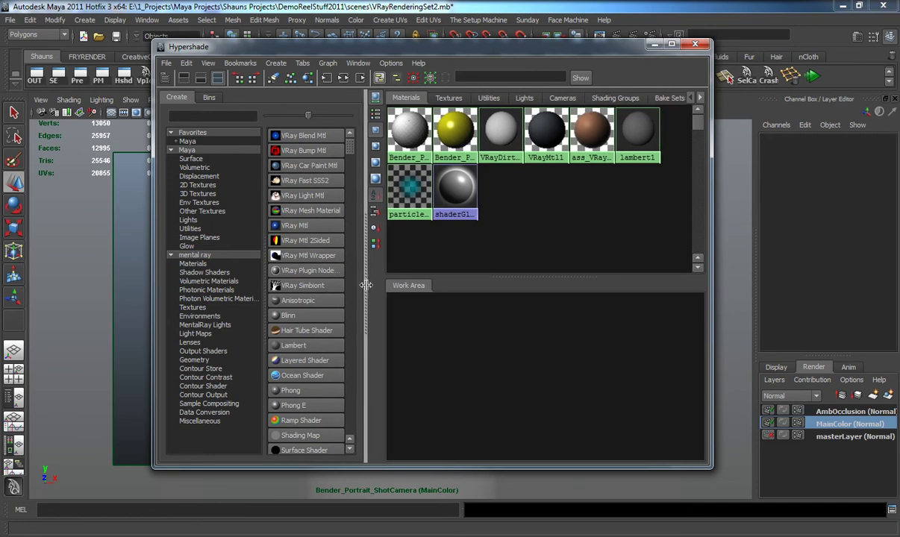
{"action": "left_click", "coordinate": [301, 225]}
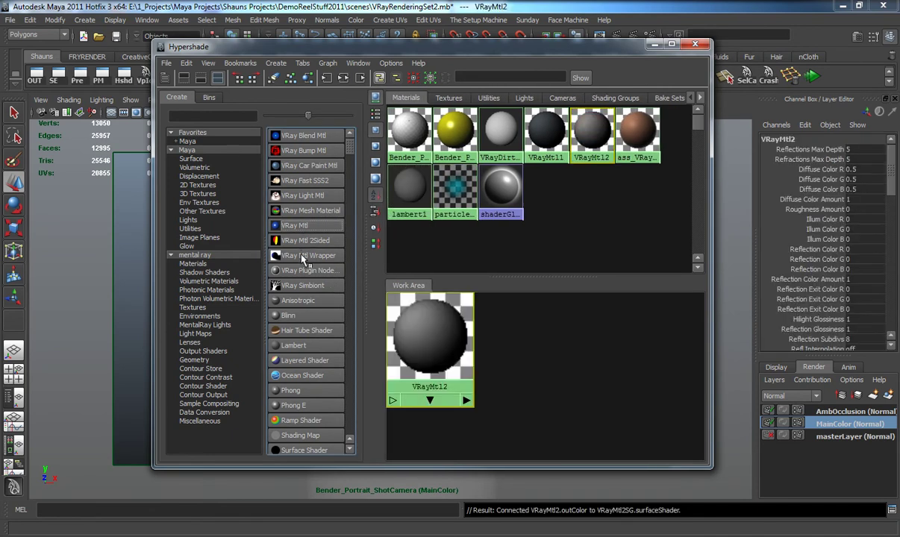
{"action": "left_click", "coordinate": [300, 225]}
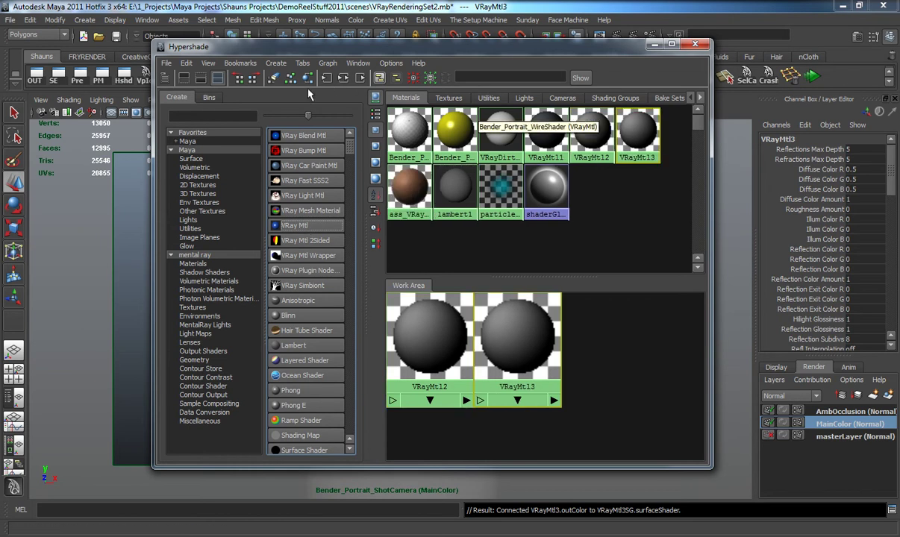
- Show only Hypershade's work area and arrange the VRayMtl3 node above VRayMtl2, with the window moved off the model
{"action": "left_click_drag", "start_coordinate": [517, 339], "coordinate": [558, 309]}
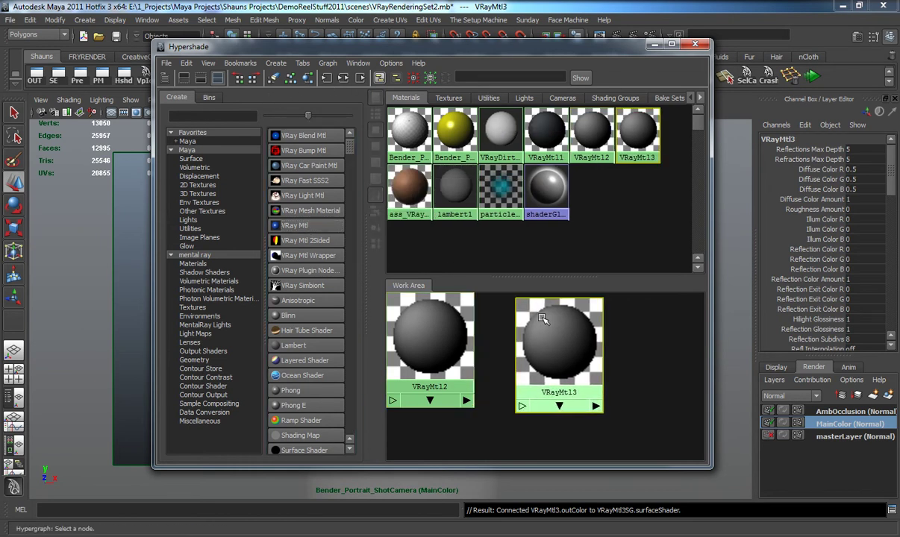
{"action": "left_click", "coordinate": [199, 77]}
{"action": "left_click_drag", "start_coordinate": [478, 46], "coordinate": [384, 37]}
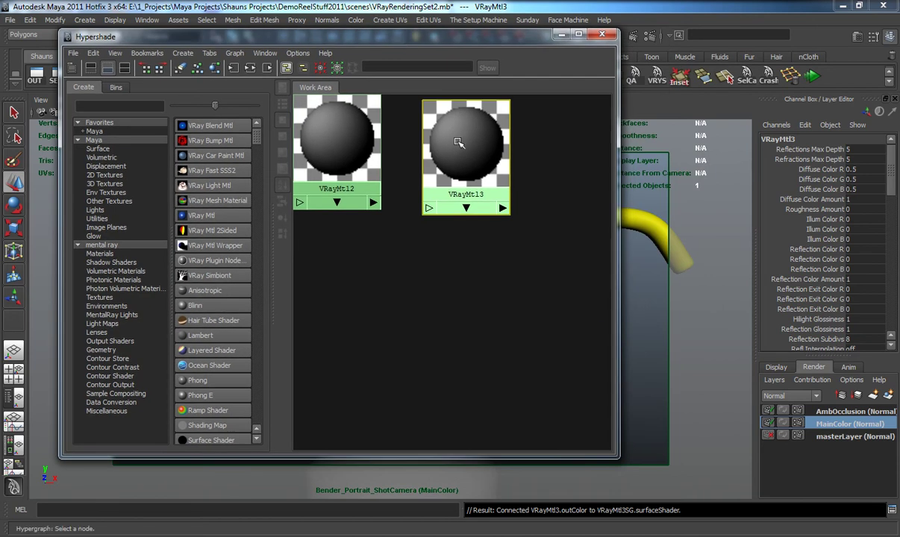
{"action": "left_click_drag", "start_coordinate": [457, 140], "coordinate": [527, 135]}
{"action": "left_click_drag", "start_coordinate": [341, 154], "coordinate": [437, 315]}
{"action": "left_click_drag", "start_coordinate": [561, 129], "coordinate": [464, 137]}
{"action": "left_click_drag", "start_coordinate": [486, 31], "coordinate": [371, 36]}
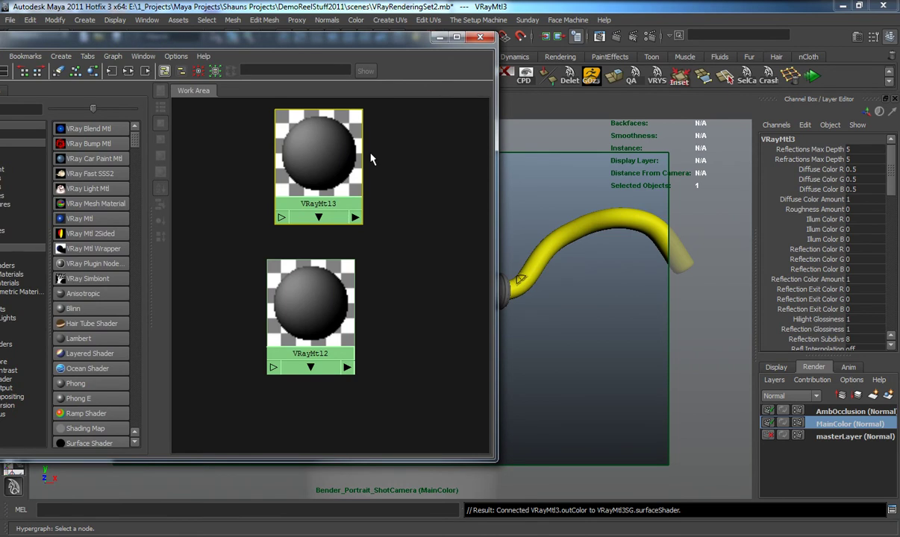
- Darken VRayMtl3's diffuse color to dark grey, make its reflection color white and set the reflection amount to 0.187
{"action": "left_click_drag", "start_coordinate": [329, 161], "coordinate": [320, 176]}
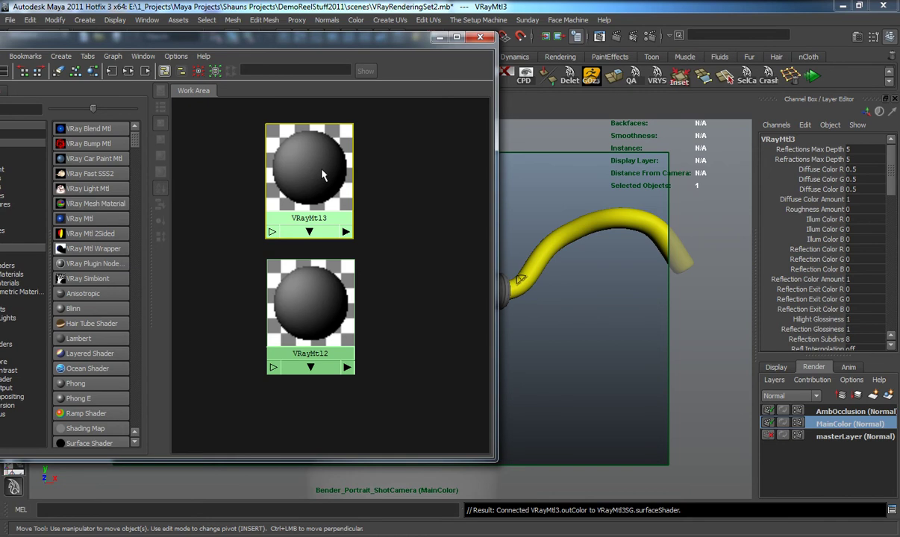
{"action": "double_click", "coordinate": [322, 175]}
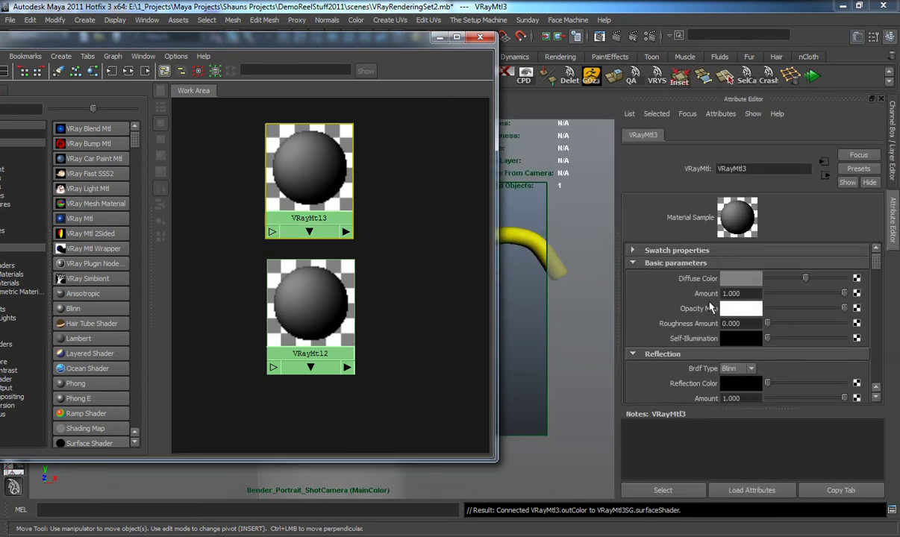
{"action": "left_click_drag", "start_coordinate": [806, 281], "coordinate": [787, 285]}
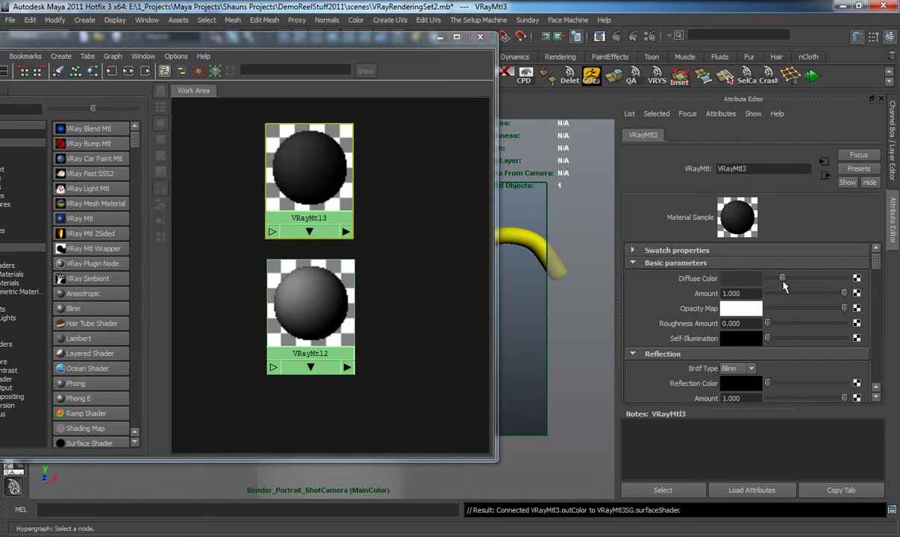
{"action": "left_click_drag", "start_coordinate": [769, 382], "coordinate": [851, 383]}
{"action": "left_click_drag", "start_coordinate": [877, 267], "coordinate": [782, 290]}
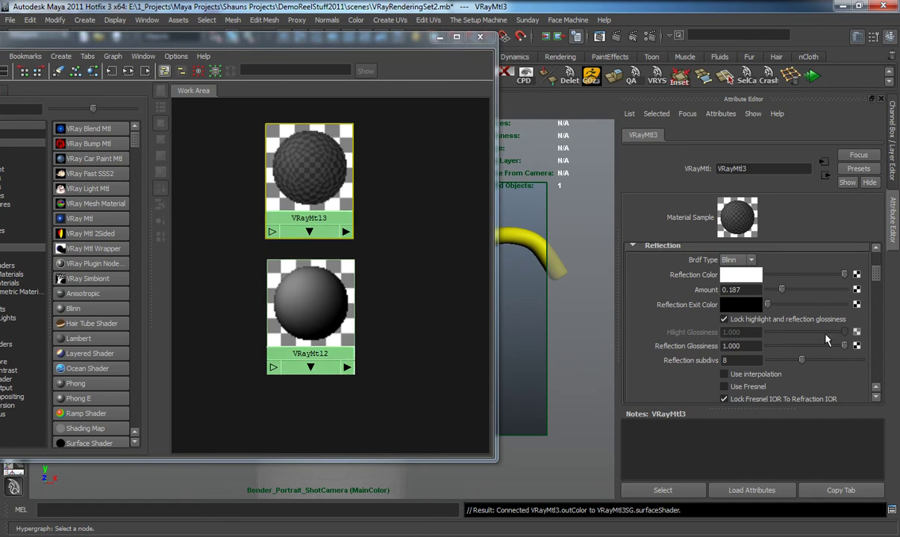
- Raise VRayMtl3's reflection subdivs well above the default
{"action": "scroll", "coordinate": [878, 278], "scroll_direction": "down", "scroll_amount": 2}
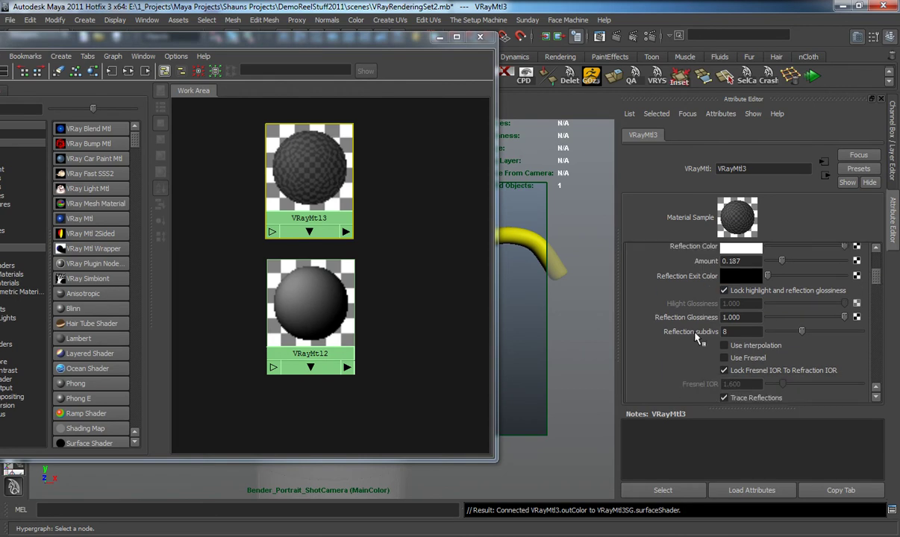
{"action": "left_click_drag", "start_coordinate": [804, 336], "coordinate": [880, 338]}
{"action": "scroll", "coordinate": [878, 281], "scroll_direction": "up", "scroll_amount": 5}
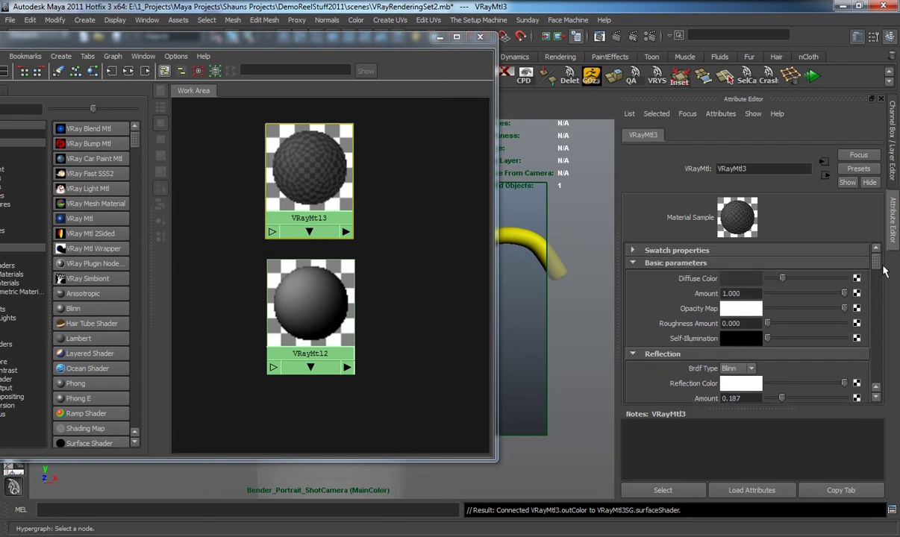
- Give VRayMtl2 a dark grey diffuse color and a white reflection color with a reflection amount of 0.187
{"action": "left_click_drag", "start_coordinate": [310, 310], "coordinate": [313, 316]}
{"action": "left_click_drag", "start_coordinate": [802, 280], "coordinate": [782, 281]}
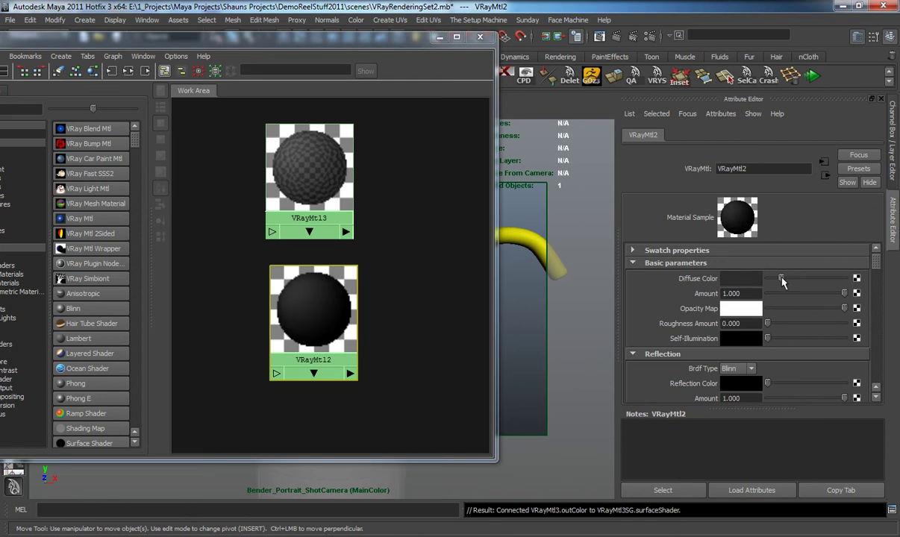
{"action": "left_click_drag", "start_coordinate": [769, 381], "coordinate": [780, 399]}
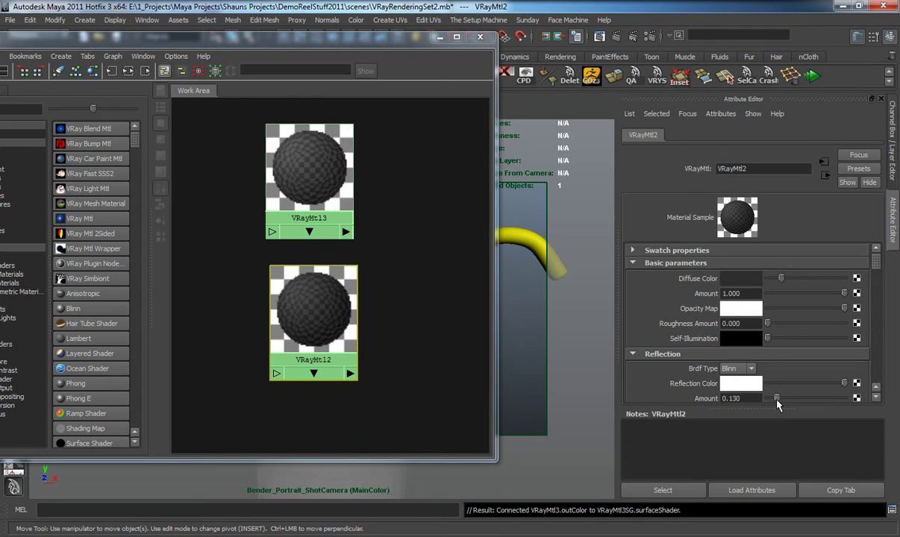
{"action": "left_click", "coordinate": [735, 399]}
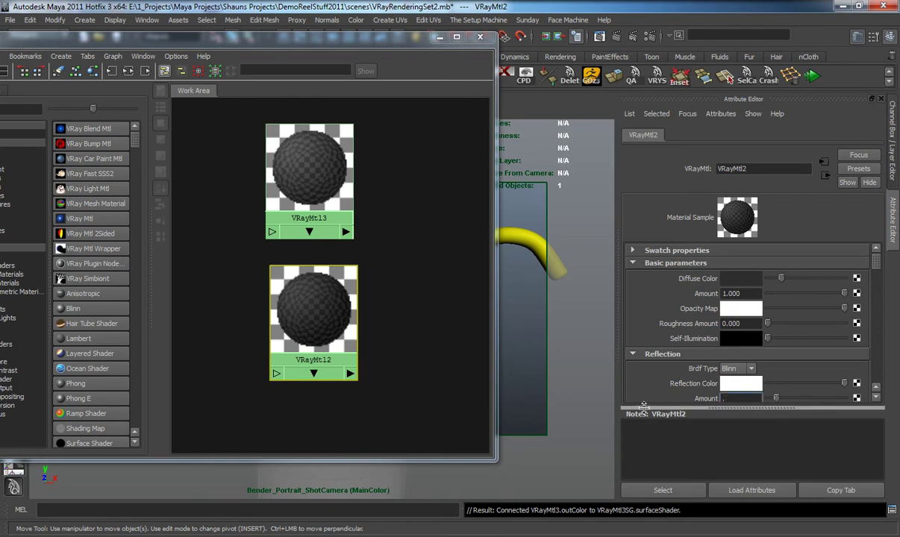
{"action": "type", "text": ".187"}
{"action": "key", "text": "Return"}
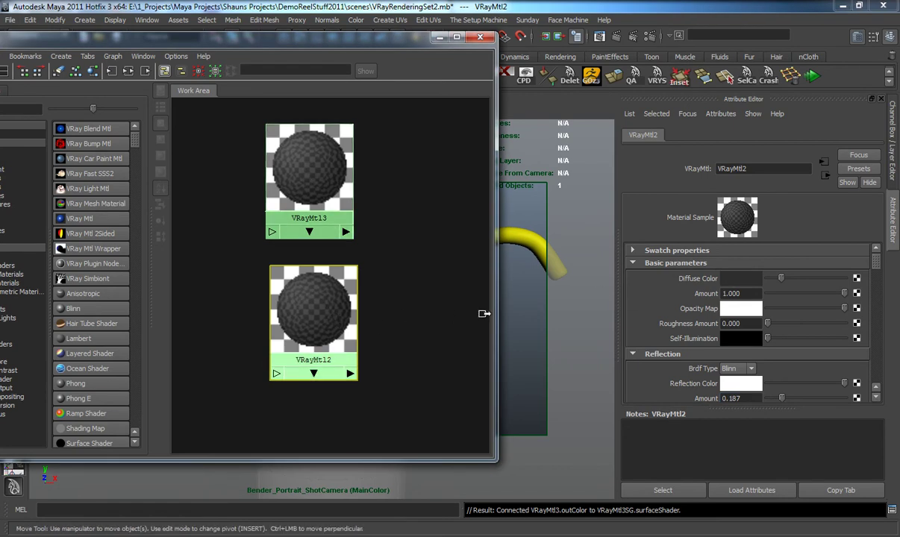
- Darken VRayMtl2's diffuse color slightly more and raise its reflection subdivs to 18
{"action": "left_click_drag", "start_coordinate": [781, 279], "coordinate": [779, 277]}
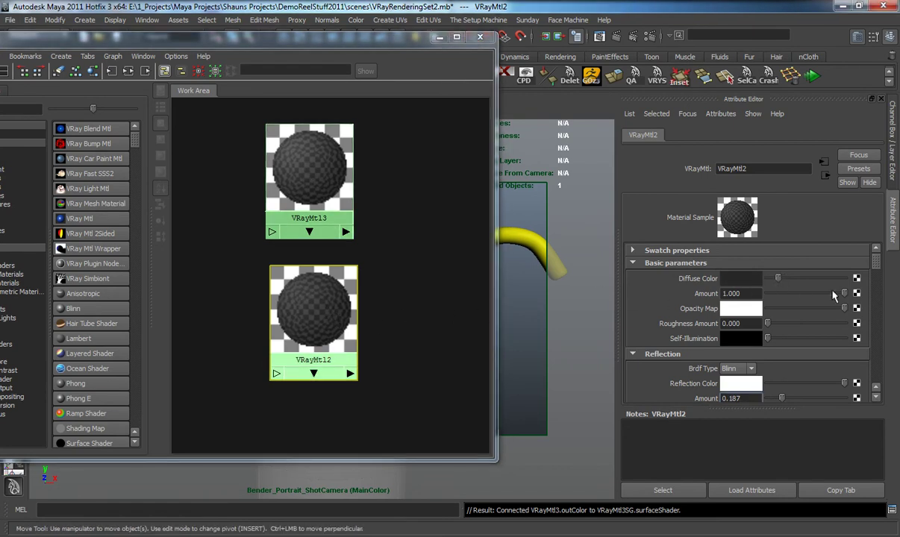
{"action": "left_click_drag", "start_coordinate": [872, 271], "coordinate": [871, 285]}
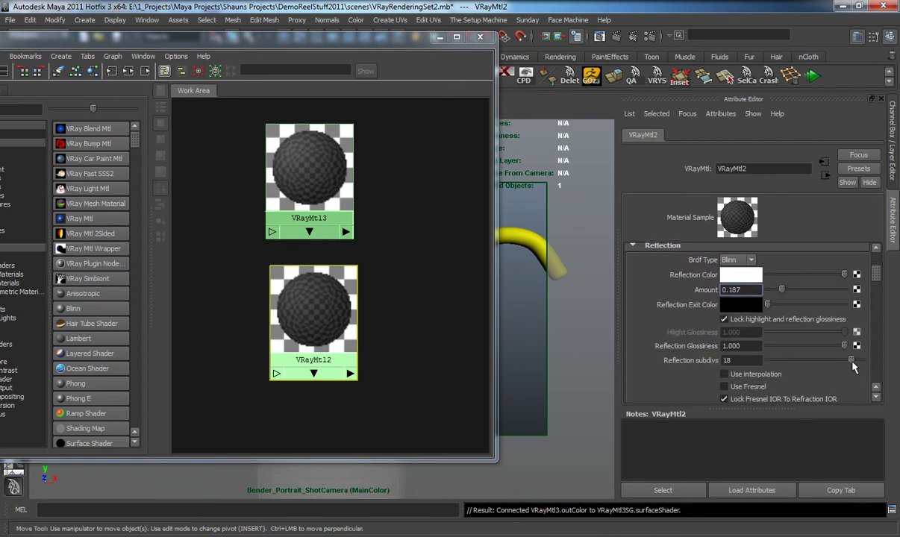
{"action": "scroll", "coordinate": [835, 254], "scroll_direction": "up", "scroll_amount": 5}
- Assign VRayMtl3 to the robot's head dome, antenna, visor, mouth surround and body
{"action": "left_click_drag", "start_coordinate": [368, 49], "coordinate": [51, 67]}
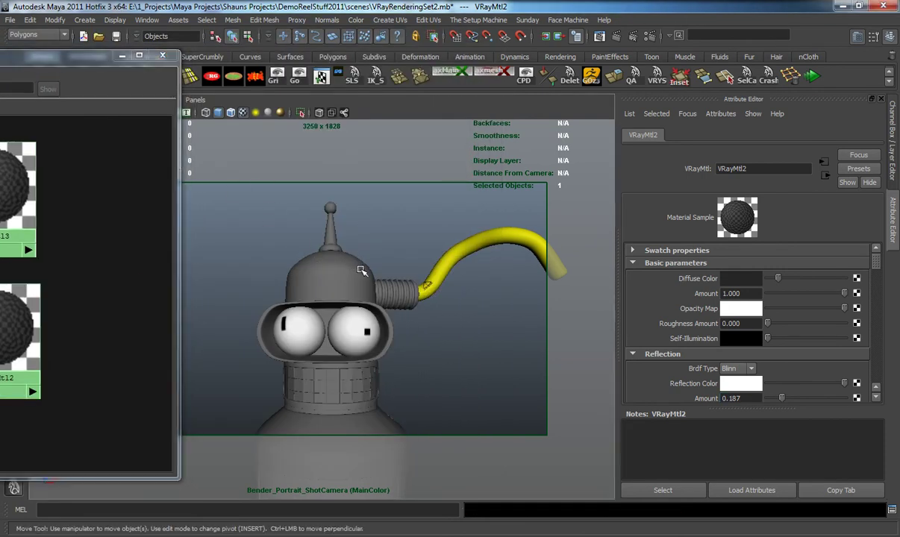
{"action": "left_click", "coordinate": [362, 269]}
{"action": "left_click", "coordinate": [273, 358], "text": "shift"}
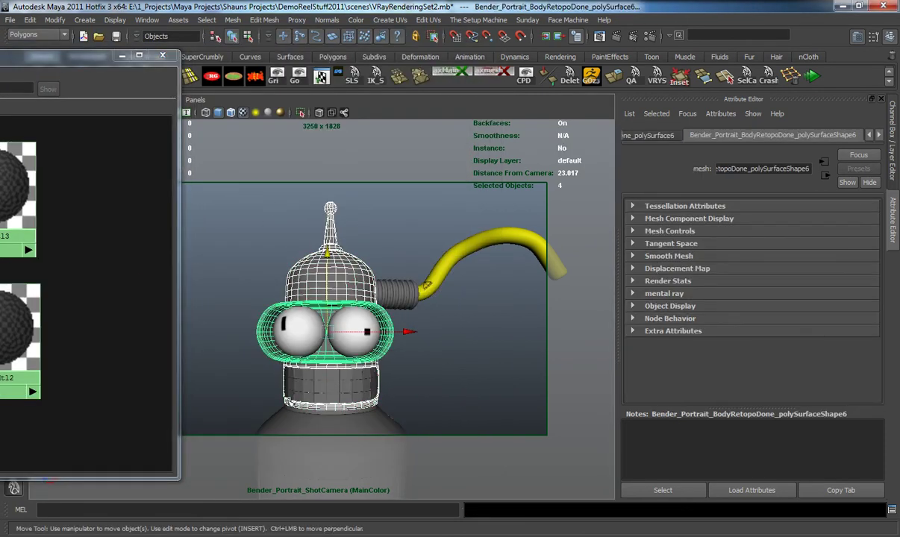
{"action": "left_click", "coordinate": [279, 422], "text": "shift"}
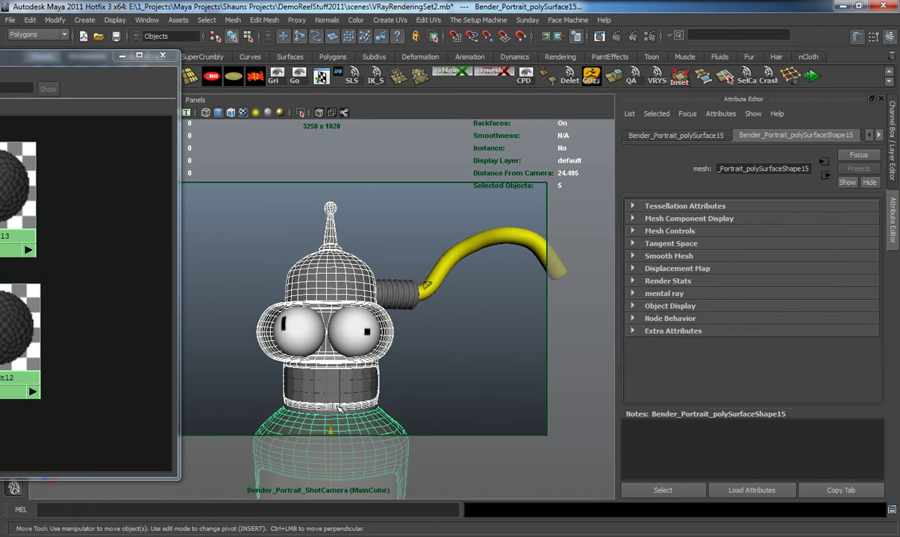
{"action": "left_click_drag", "start_coordinate": [77, 60], "coordinate": [199, 55]}
{"action": "right_click_drag", "start_coordinate": [97, 179], "coordinate": [130, 158]}
{"action": "left_click", "coordinate": [431, 347]}
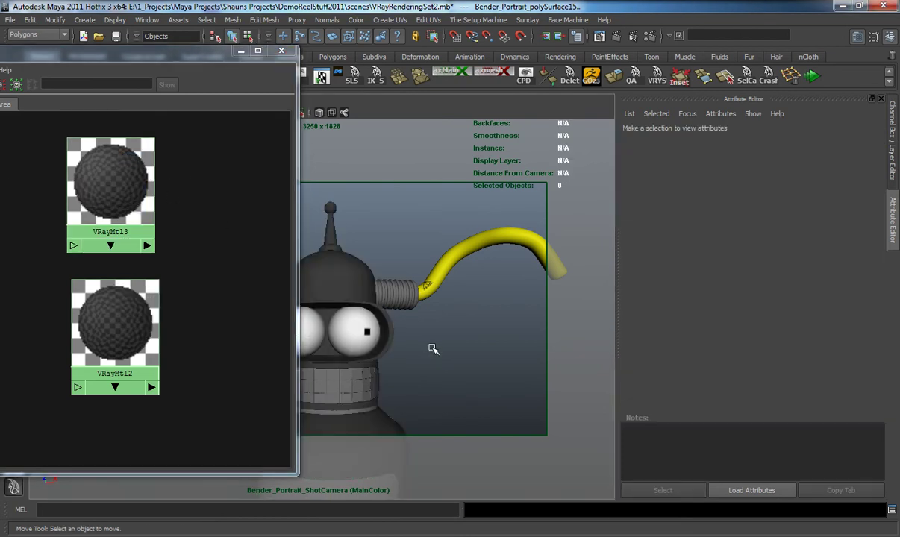
- Move Hypershade off the model, select only the teeth without the head and neck ring, and give them a white material
{"action": "left_click_drag", "start_coordinate": [180, 58], "coordinate": [899, 82]}
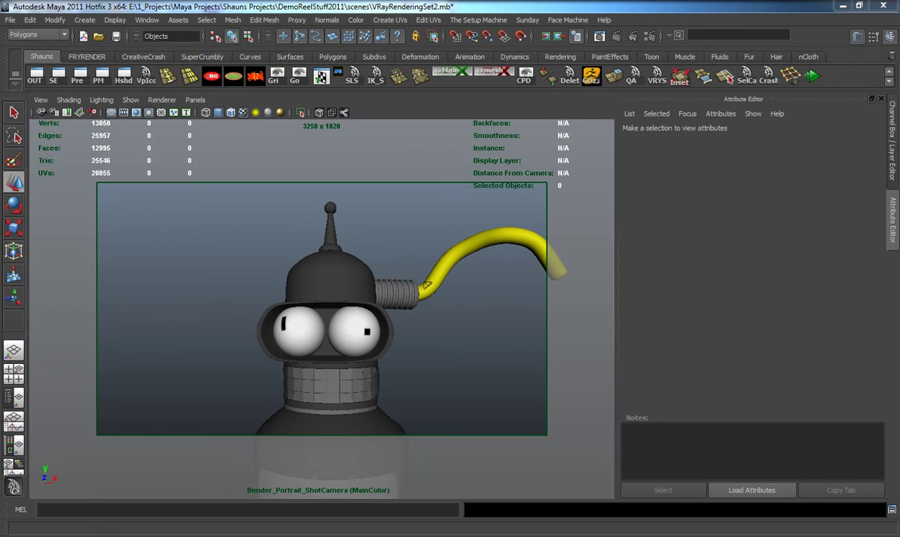
{"action": "left_click_drag", "start_coordinate": [260, 365], "coordinate": [426, 406]}
{"action": "left_click", "coordinate": [367, 423], "text": "shift"}
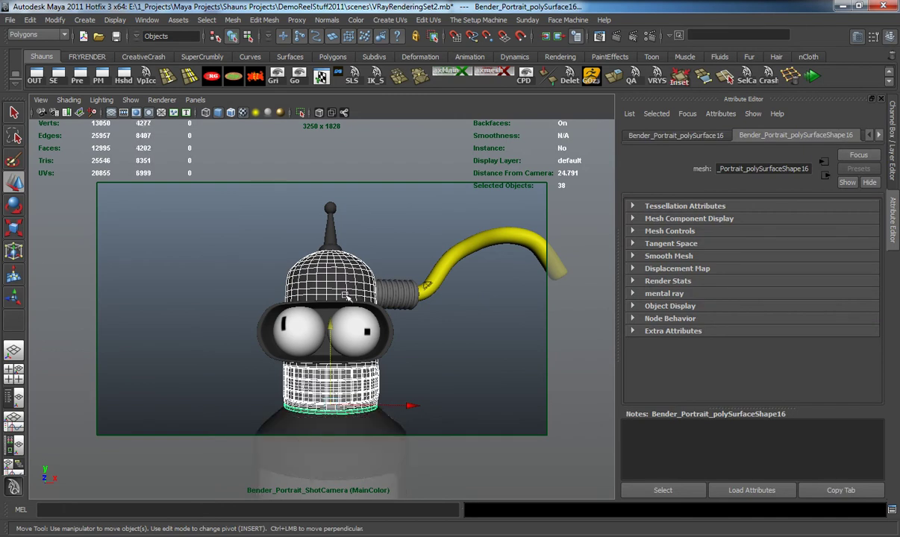
{"action": "left_click", "coordinate": [343, 280], "text": "shift"}
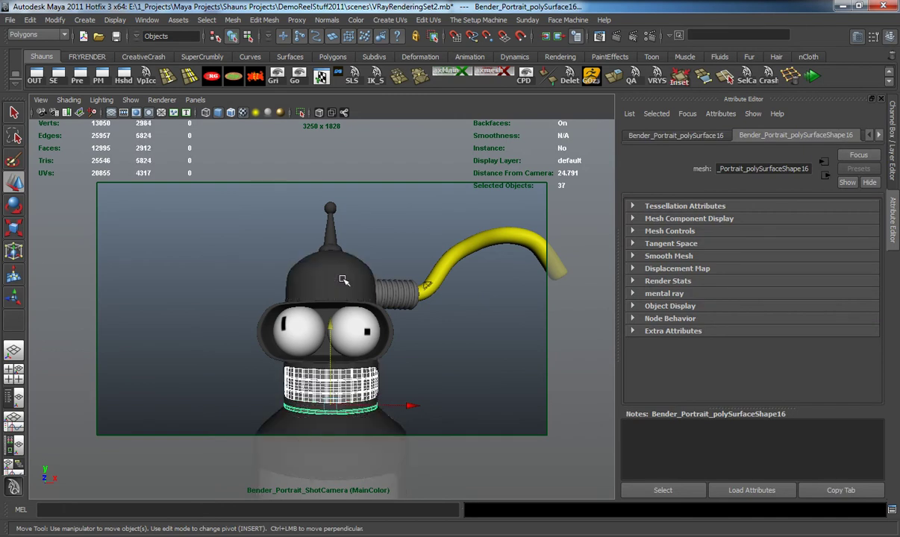
{"action": "left_click", "coordinate": [297, 413], "text": "shift"}
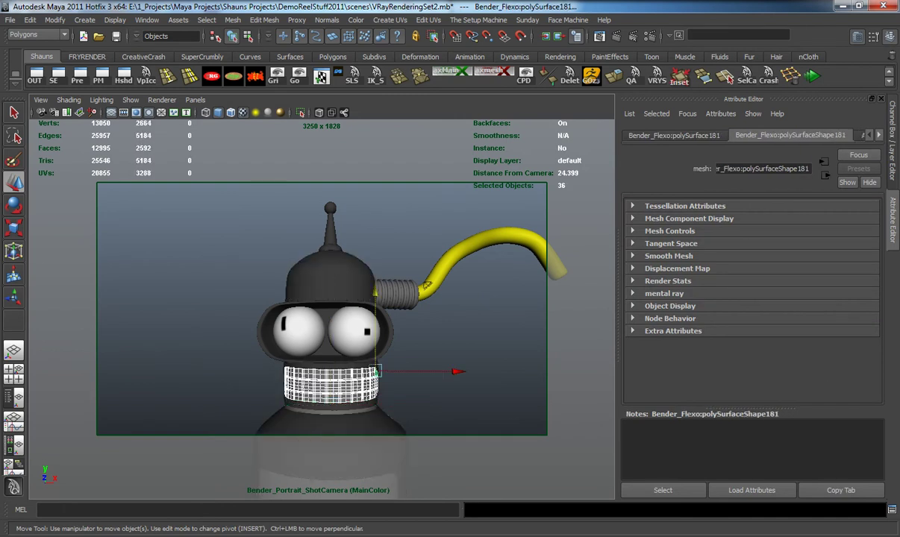
{"action": "left_click", "coordinate": [443, 343]}
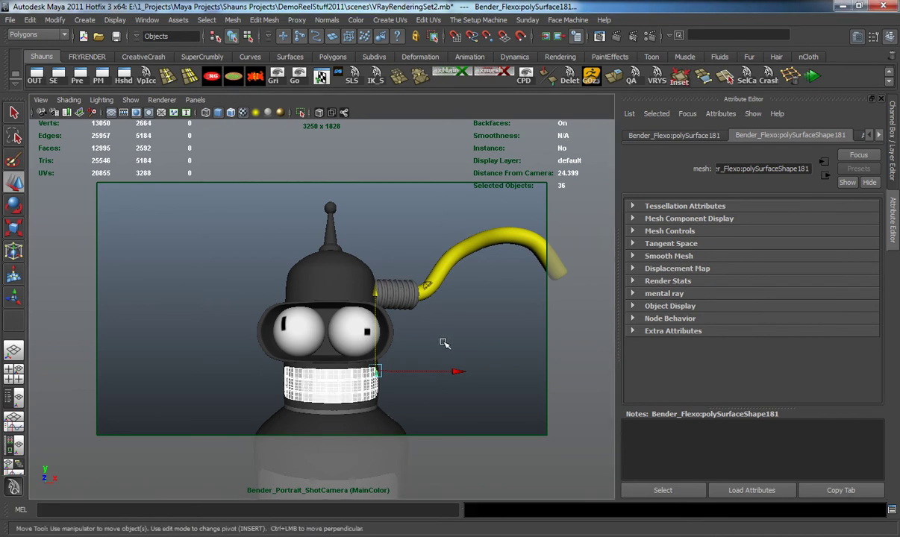
- Bring Hypershade back beside the model and assign VRayMtl2 to the ring around the robot's neck
{"action": "left_click_drag", "start_coordinate": [899, 81], "coordinate": [429, 39]}
{"action": "left_click", "coordinate": [382, 73]}
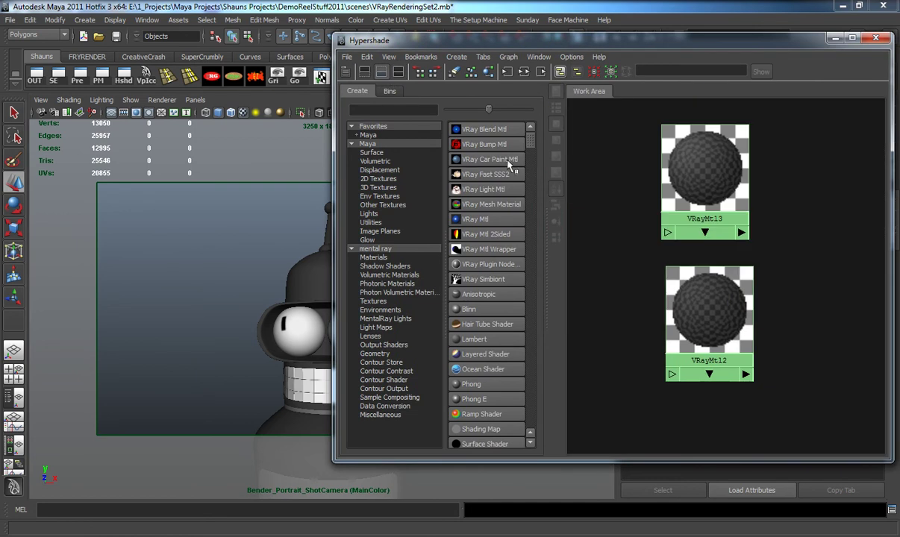
{"action": "left_click_drag", "start_coordinate": [576, 41], "coordinate": [667, 29]}
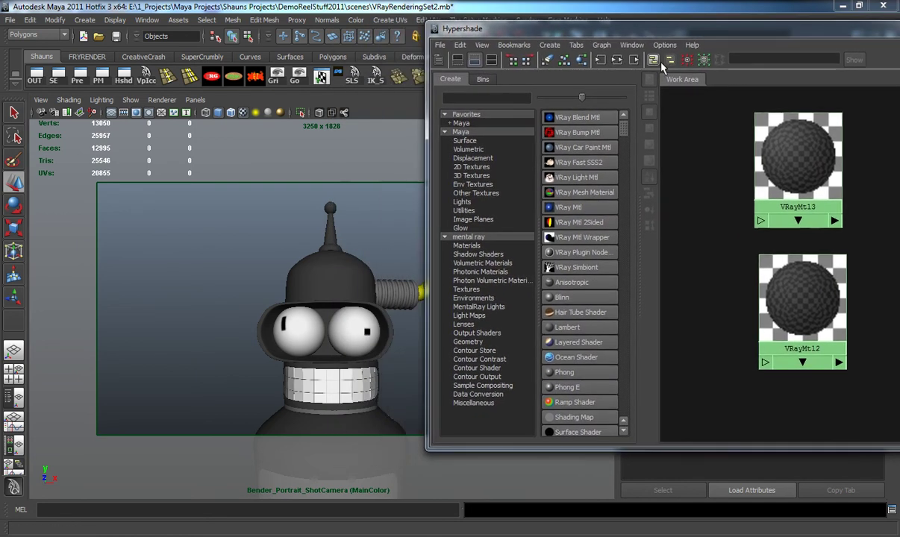
{"action": "left_click", "coordinate": [337, 413]}
{"action": "left_click", "coordinate": [335, 409]}
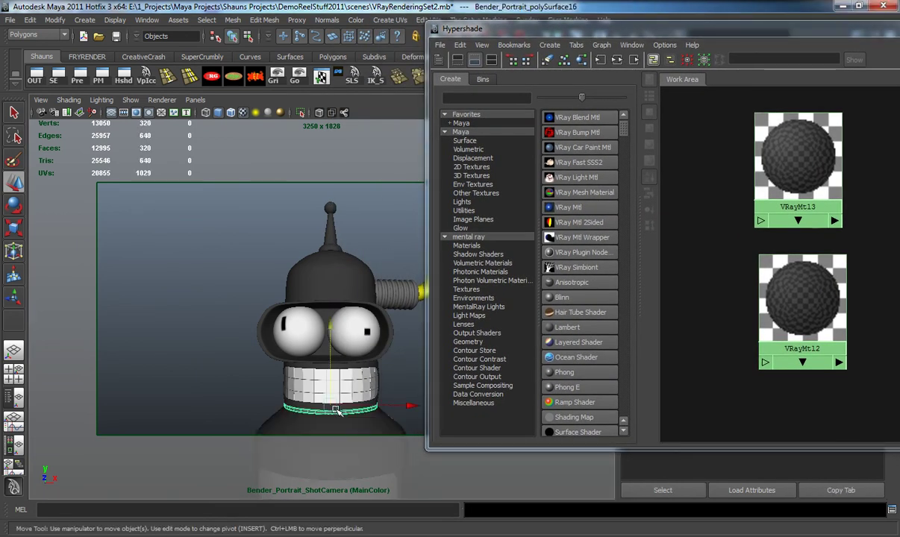
{"action": "right_click_drag", "start_coordinate": [779, 293], "coordinate": [783, 265]}
- Assign VRayMtl2 to the round screw-like inserts and their rims on the side of the visor and on the shoulder
{"action": "left_click_drag", "start_coordinate": [230, 259], "coordinate": [162, 296], "text": "alt"}
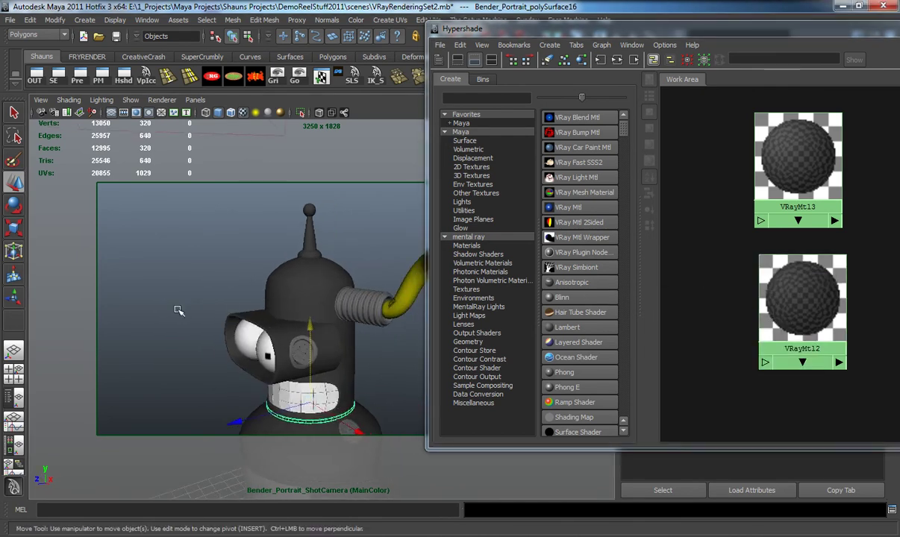
{"action": "middle_click_drag", "start_coordinate": [162, 296], "coordinate": [199, 237], "text": "alt"}
{"action": "scroll", "coordinate": [201, 241], "scroll_direction": "up", "scroll_amount": 5}
{"action": "left_click_drag", "start_coordinate": [201, 241], "coordinate": [216, 271], "text": "alt"}
{"action": "left_click", "coordinate": [323, 227]}
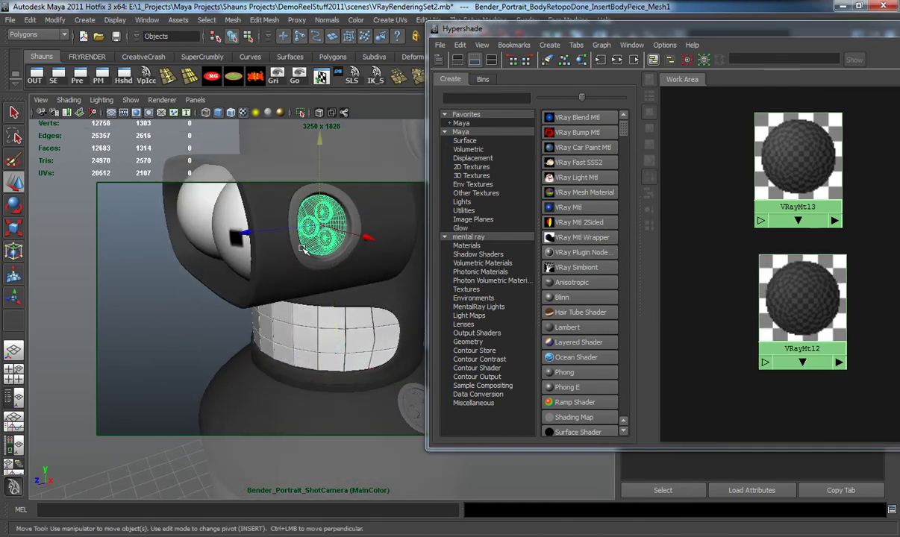
{"action": "left_click_drag", "start_coordinate": [286, 245], "coordinate": [278, 314], "text": "alt"}
{"action": "key", "text": "f"}
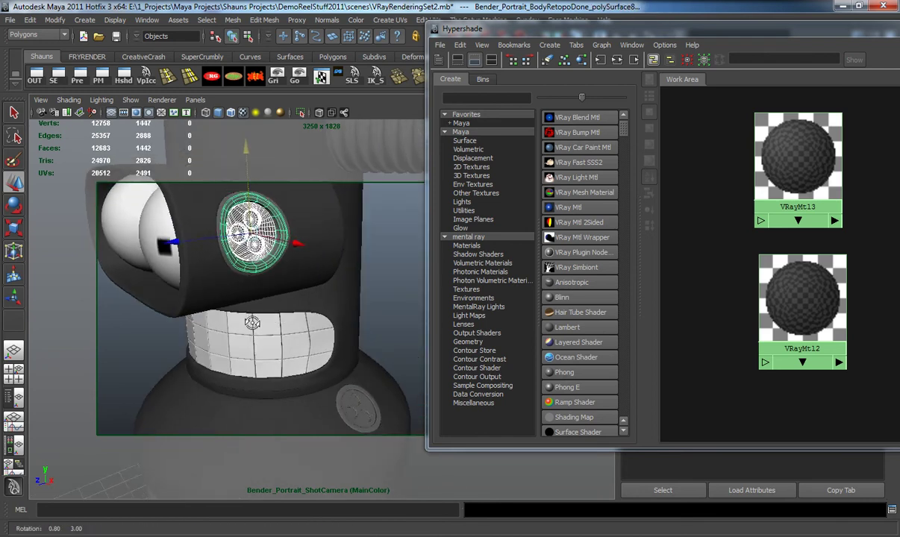
{"action": "middle_click_drag", "start_coordinate": [262, 333], "coordinate": [289, 255], "text": "alt"}
{"action": "scroll", "coordinate": [281, 331], "scroll_direction": "up", "scroll_amount": 2}
{"action": "left_click", "coordinate": [227, 267], "text": "shift"}
{"action": "scroll", "coordinate": [258, 300], "scroll_direction": "down", "scroll_amount": 5}
{"action": "middle_click_drag", "start_coordinate": [295, 293], "coordinate": [241, 247], "text": "alt"}
{"action": "scroll", "coordinate": [242, 258], "scroll_direction": "up", "scroll_amount": 5}
{"action": "left_click_drag", "start_coordinate": [257, 306], "coordinate": [232, 317], "text": "alt"}
{"action": "middle_click_drag", "start_coordinate": [233, 315], "coordinate": [300, 344], "text": "alt"}
{"action": "scroll", "coordinate": [291, 325], "scroll_direction": "up", "scroll_amount": 4}
{"action": "left_click", "coordinate": [265, 319]}
{"action": "left_click", "coordinate": [207, 341], "text": "shift"}
{"action": "right_click_drag", "start_coordinate": [779, 299], "coordinate": [745, 275]}
- Assign VRayMtl3 to the chest door and its knob on the front of the body
{"action": "scroll", "coordinate": [241, 295], "scroll_direction": "down", "scroll_amount": 6}
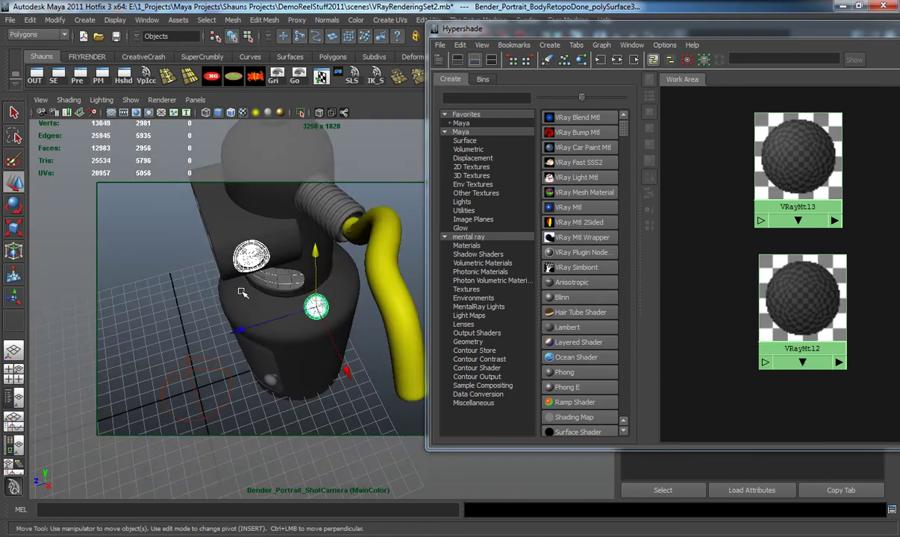
{"action": "left_click_drag", "start_coordinate": [241, 295], "coordinate": [301, 264], "text": "alt"}
{"action": "left_click", "coordinate": [120, 319]}
{"action": "left_click_drag", "start_coordinate": [121, 319], "coordinate": [169, 312], "text": "alt"}
{"action": "middle_click_drag", "start_coordinate": [168, 312], "coordinate": [200, 277], "text": "alt"}
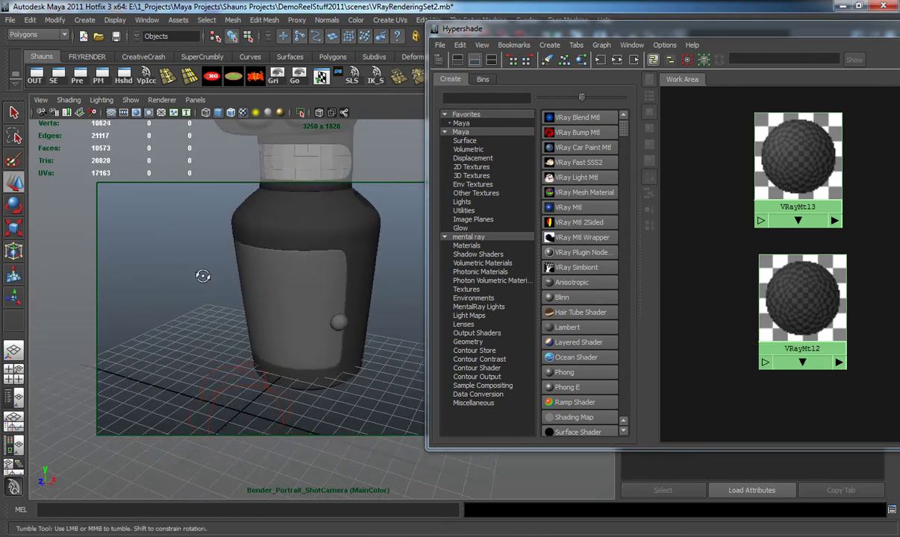
{"action": "key", "text": "w"}
{"action": "left_click", "coordinate": [332, 317]}
{"action": "left_click", "coordinate": [338, 319], "text": "shift"}
{"action": "right_click_drag", "start_coordinate": [798, 160], "coordinate": [791, 123]}
{"action": "left_click", "coordinate": [153, 241]}
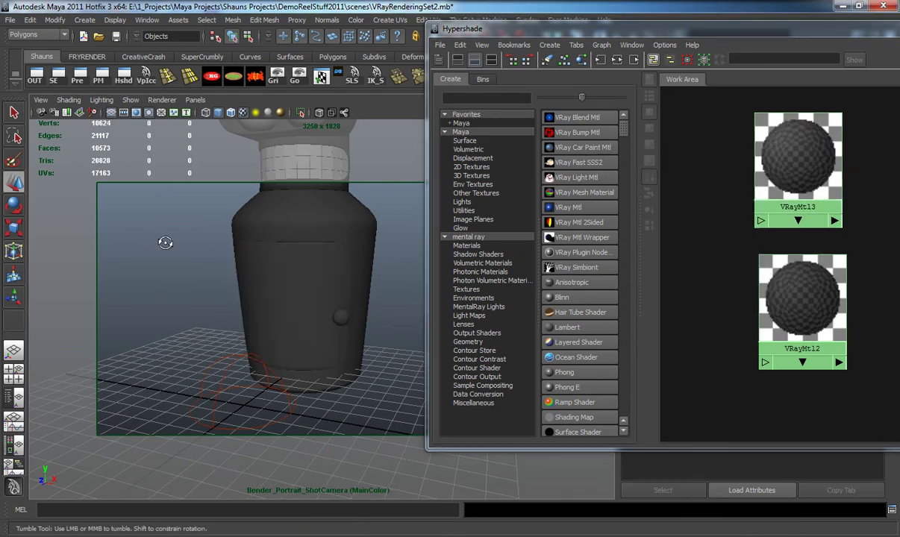
- Reframe the robot's head and shoulders from the front in the shot camera and move Hypershade off the model
{"action": "left_click_drag", "start_coordinate": [153, 241], "coordinate": [227, 223], "text": "alt"}
{"action": "middle_click_drag", "start_coordinate": [227, 224], "coordinate": [270, 335], "text": "alt"}
{"action": "scroll", "coordinate": [270, 328], "scroll_direction": "down", "scroll_amount": 1}
{"action": "left_click_drag", "start_coordinate": [276, 302], "coordinate": [251, 349], "text": "alt"}
{"action": "middle_click_drag", "start_coordinate": [251, 348], "coordinate": [258, 345], "text": "alt"}
{"action": "left_click_drag", "start_coordinate": [722, 28], "coordinate": [707, 40]}
{"action": "left_click", "coordinate": [713, 33]}
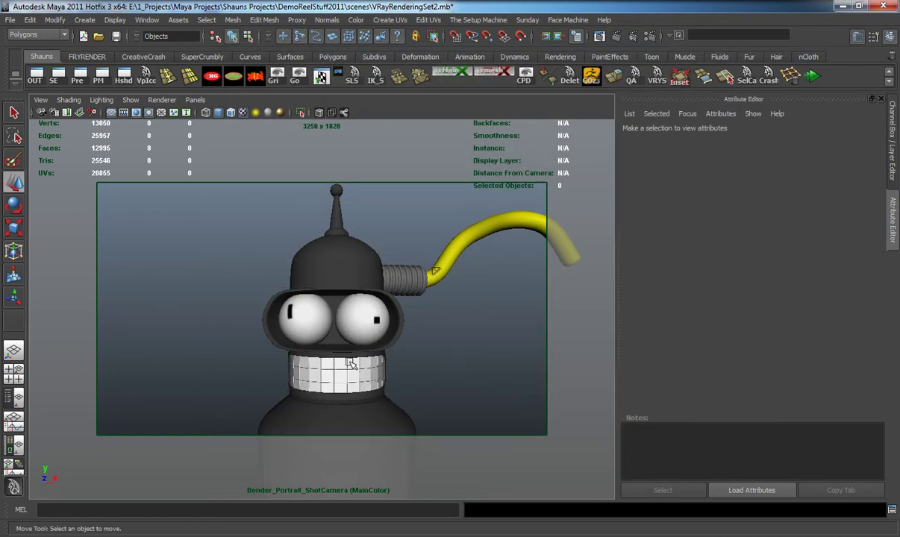
- Rotate the left eye slightly downward and the right eye slightly upward, then show the Channel Box with the render layers
{"action": "left_click", "coordinate": [347, 318]}
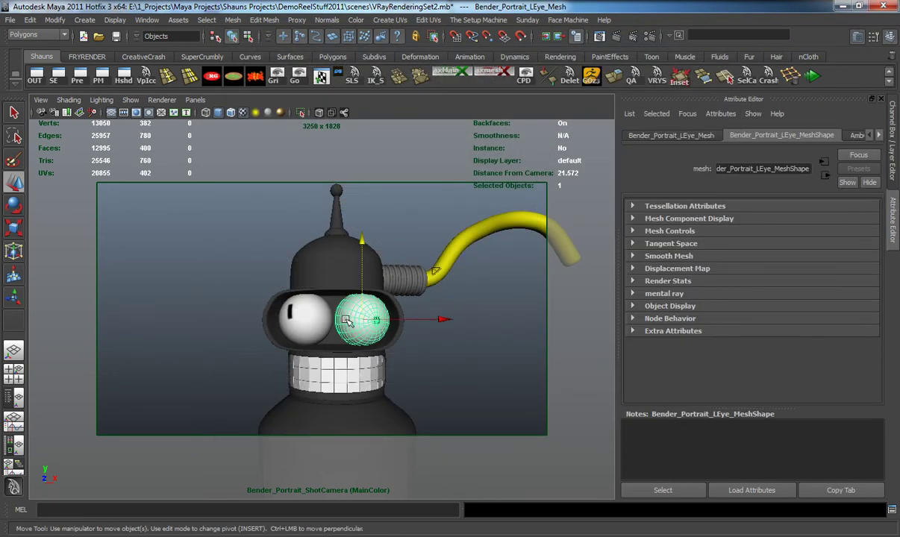
{"action": "key", "text": "e"}
{"action": "mouse_move", "coordinate": [345, 321]}
{"action": "left_mouse_down"}
{"action": "mouse_move", "coordinate": [342, 338]}
{"action": "mouse_move", "coordinate": [350, 332]}
{"action": "left_mouse_up"}
{"action": "left_click", "coordinate": [171, 326]}
{"action": "left_click", "coordinate": [275, 300]}
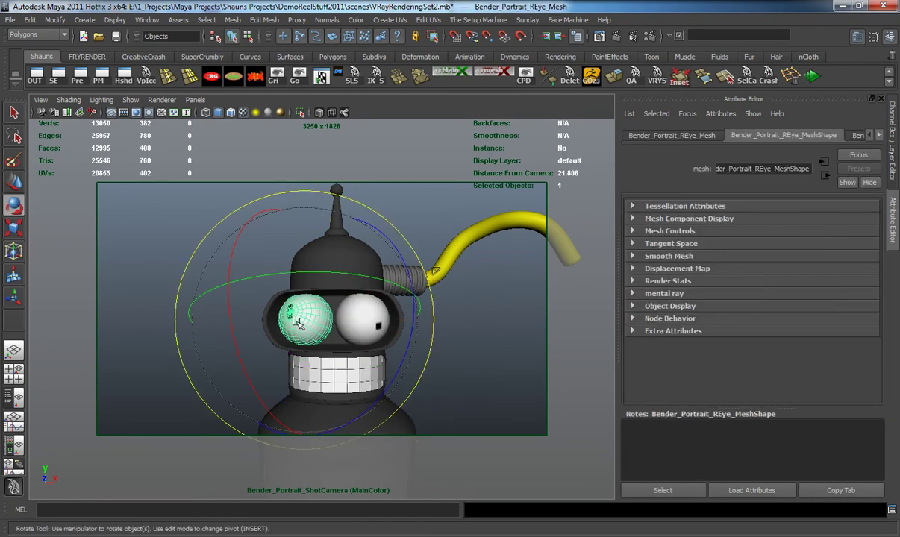
{"action": "left_click_drag", "start_coordinate": [270, 299], "coordinate": [290, 278]}
{"action": "left_click", "coordinate": [184, 326]}
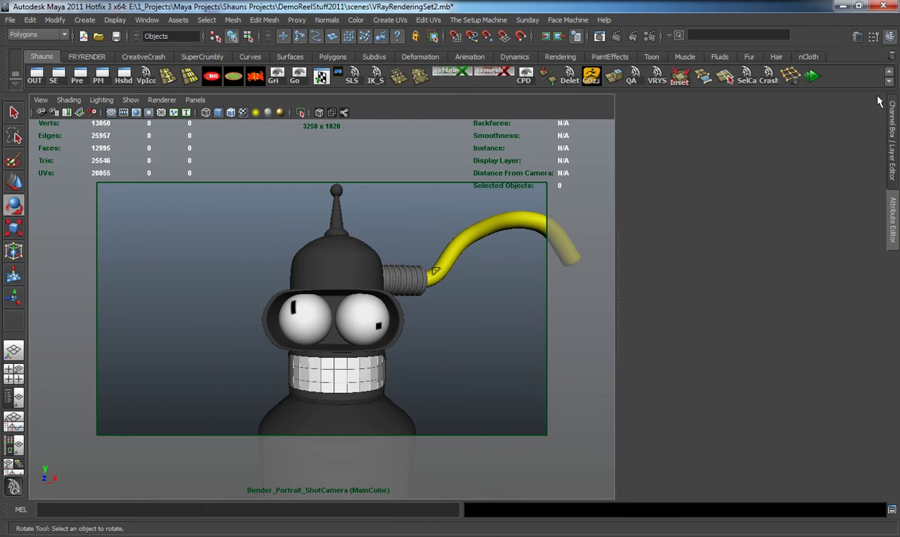
{"action": "left_click", "coordinate": [879, 101]}
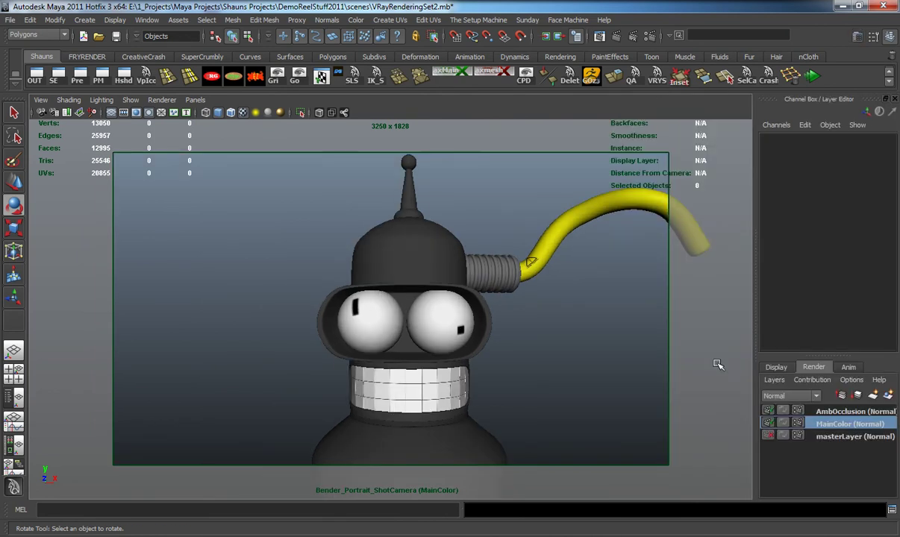
- Create a new VRay Mtl in Hypershade for the corrugated connector on the side of the head and show its attributes
{"action": "left_click", "coordinate": [486, 278]}
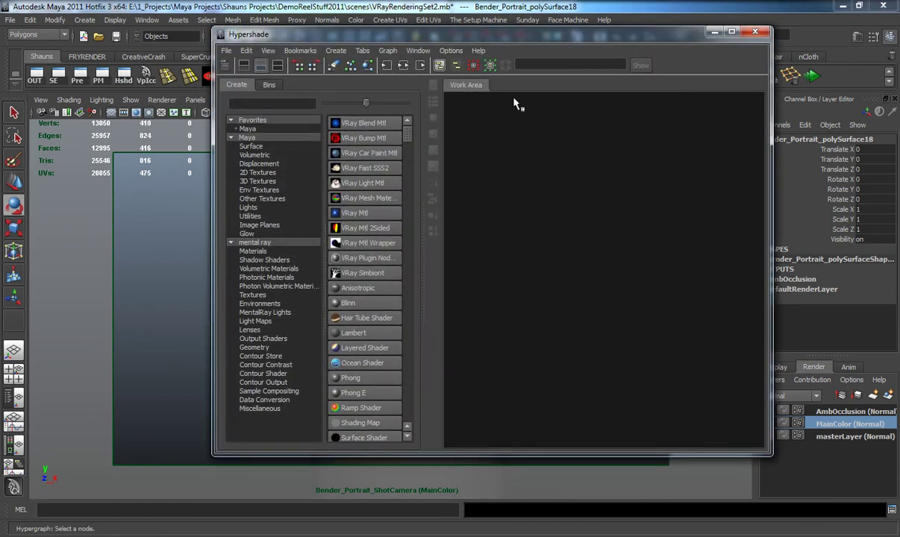
{"action": "left_click_drag", "start_coordinate": [590, 34], "coordinate": [407, 45]}
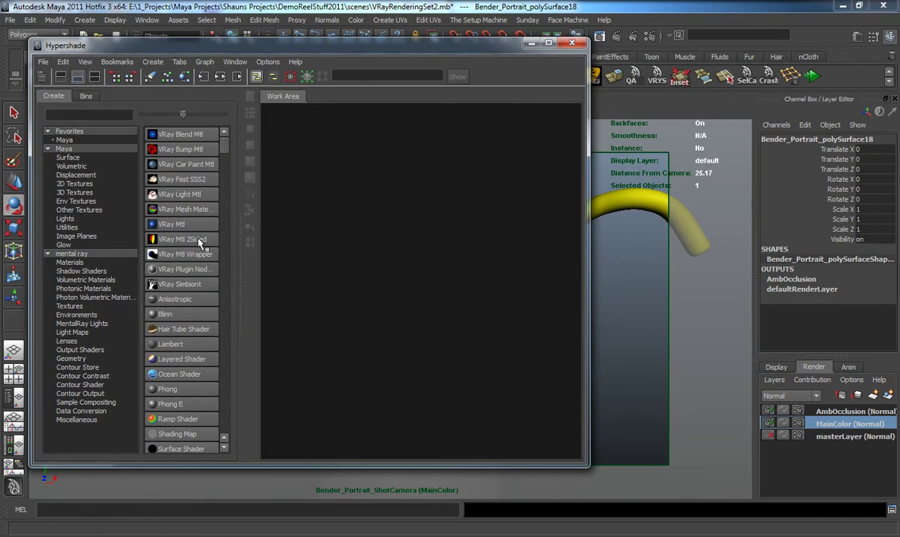
{"action": "left_click", "coordinate": [177, 229]}
{"action": "left_click_drag", "start_coordinate": [286, 137], "coordinate": [366, 214]}
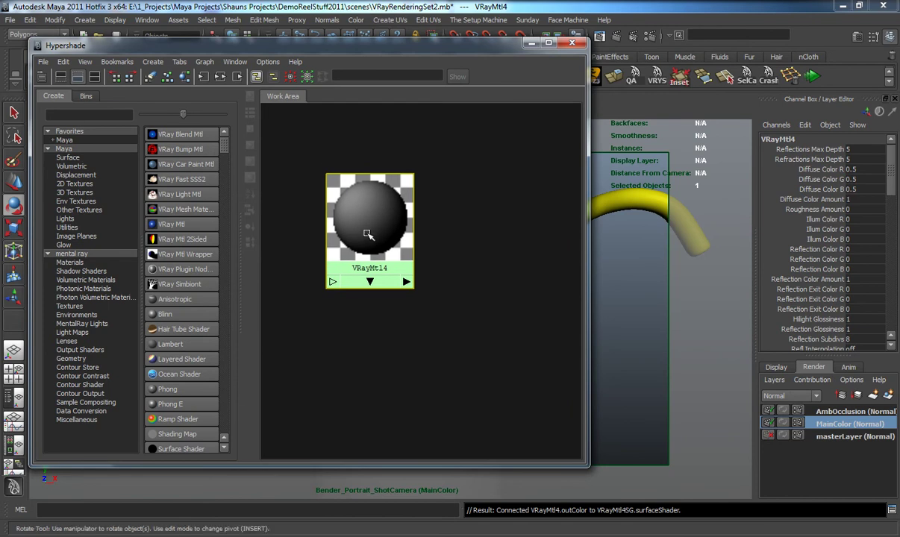
{"action": "key", "text": "ctrl+a"}
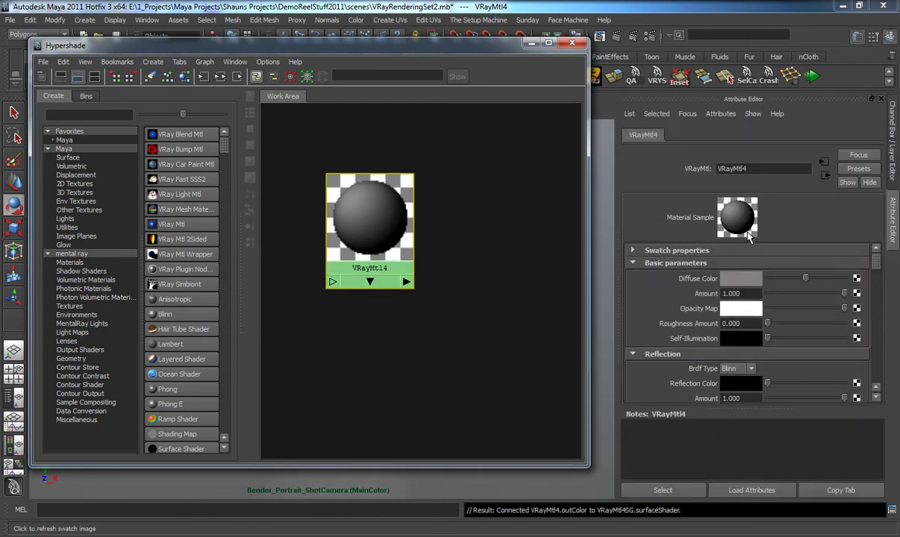
- Give VRayMtl4 a near-black diffuse colour, raised roughness, a white reflection colour with amount 0.057 and 16 reflection subdivs
{"action": "left_click_drag", "start_coordinate": [783, 279], "coordinate": [776, 282]}
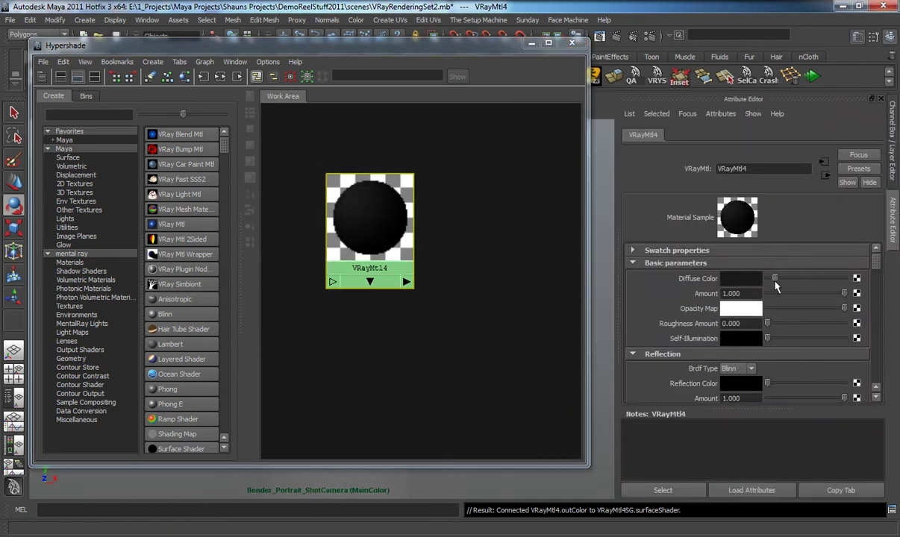
{"action": "mouse_move", "coordinate": [764, 382]}
{"action": "left_mouse_down"}
{"action": "mouse_move", "coordinate": [847, 386]}
{"action": "mouse_move", "coordinate": [772, 399]}
{"action": "left_mouse_up"}
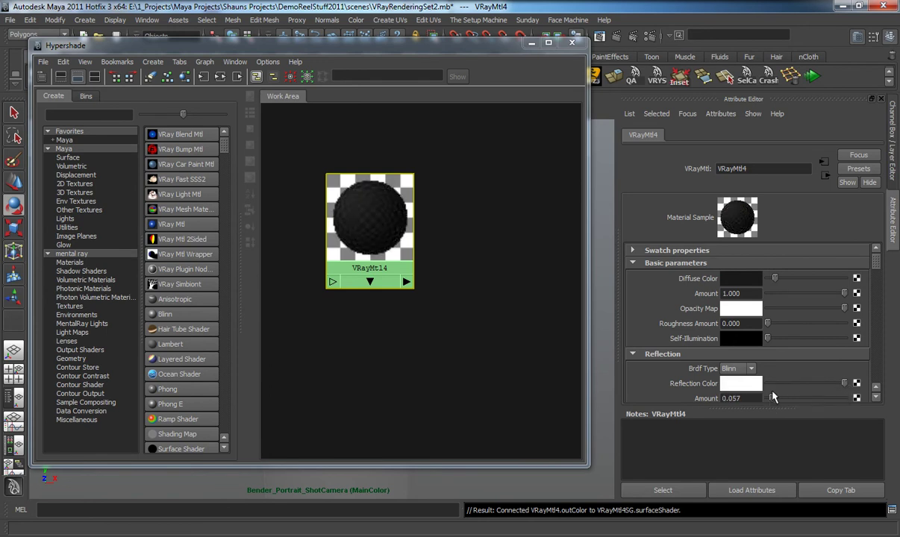
{"action": "left_click_drag", "start_coordinate": [767, 324], "coordinate": [812, 333]}
{"action": "scroll", "coordinate": [862, 283], "scroll_direction": "down", "scroll_amount": 5}
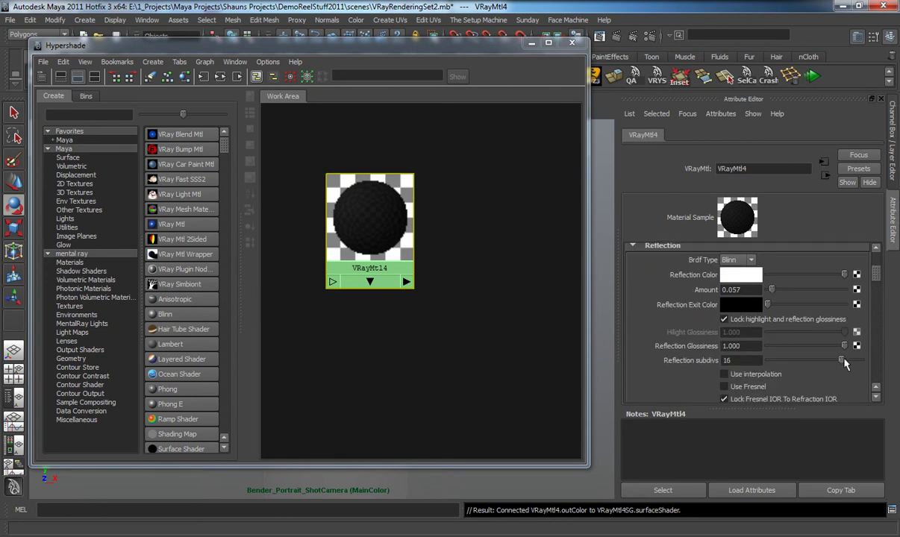
- Assign VRayMtl4 to the corrugated connector between the head and the yellow wire, then close Hypershade
{"action": "left_click_drag", "start_coordinate": [486, 44], "coordinate": [275, 56]}
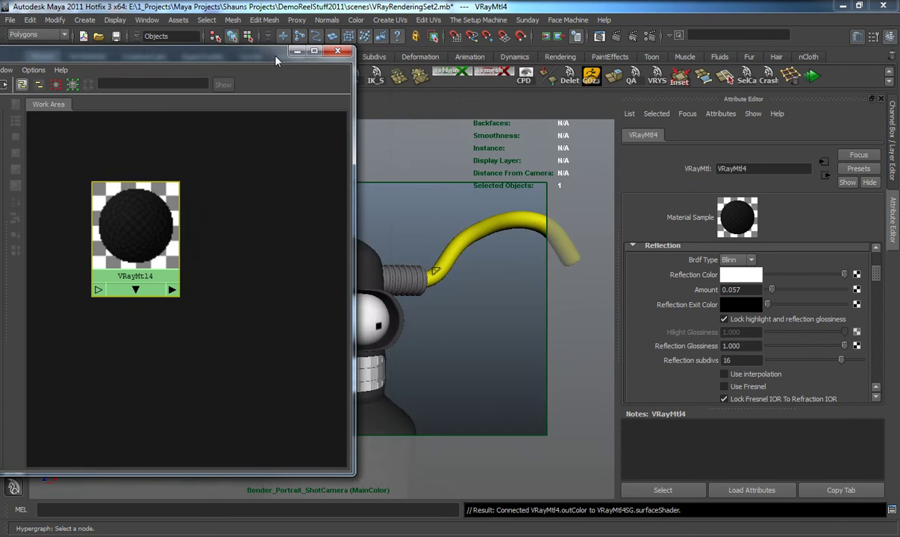
{"action": "left_click", "coordinate": [392, 261]}
{"action": "right_click_drag", "start_coordinate": [148, 209], "coordinate": [75, 208]}
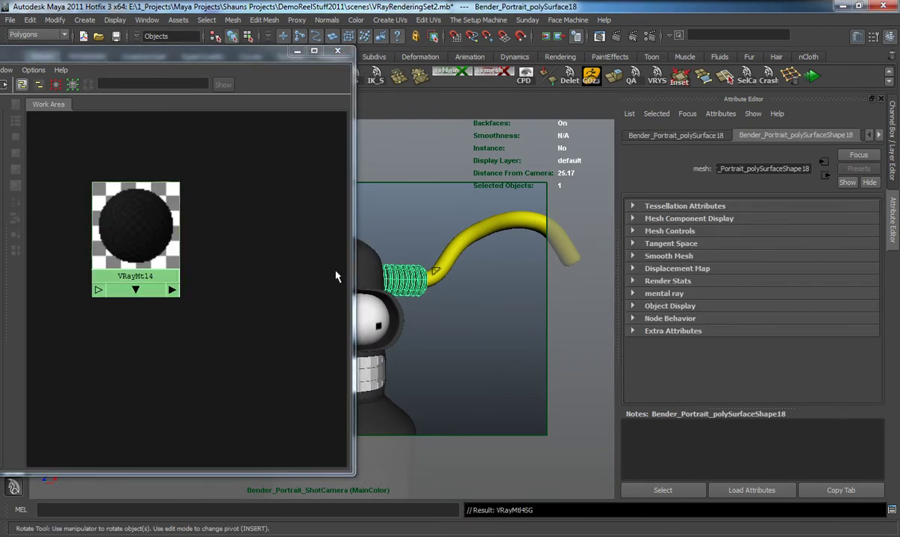
{"action": "left_click", "coordinate": [438, 312]}
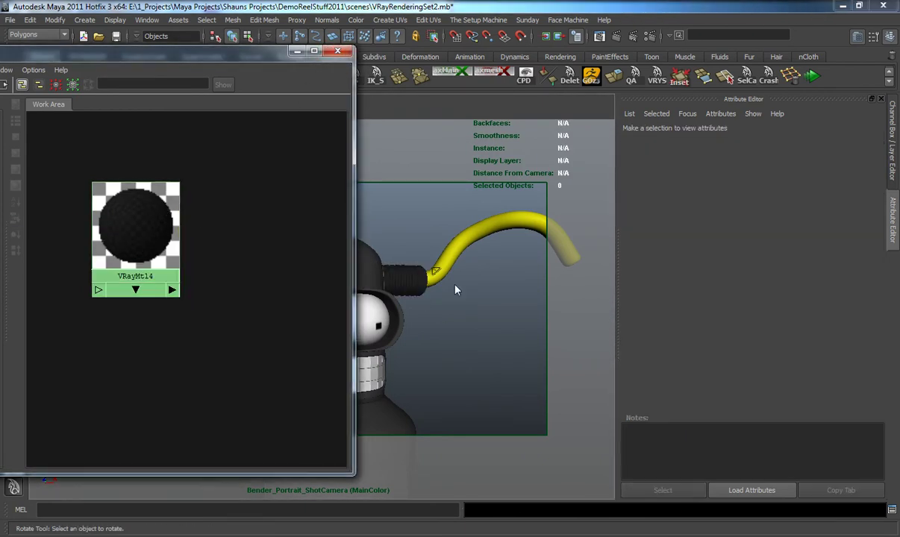
{"action": "key", "text": "alt+F4"}
- Graph the material of the round insert on the side of the visor in Hypershade, keeping the model in view
{"action": "left_click_drag", "start_coordinate": [476, 336], "coordinate": [321, 311], "text": "alt"}
{"action": "right_click_drag", "start_coordinate": [321, 311], "coordinate": [318, 363], "text": "alt"}
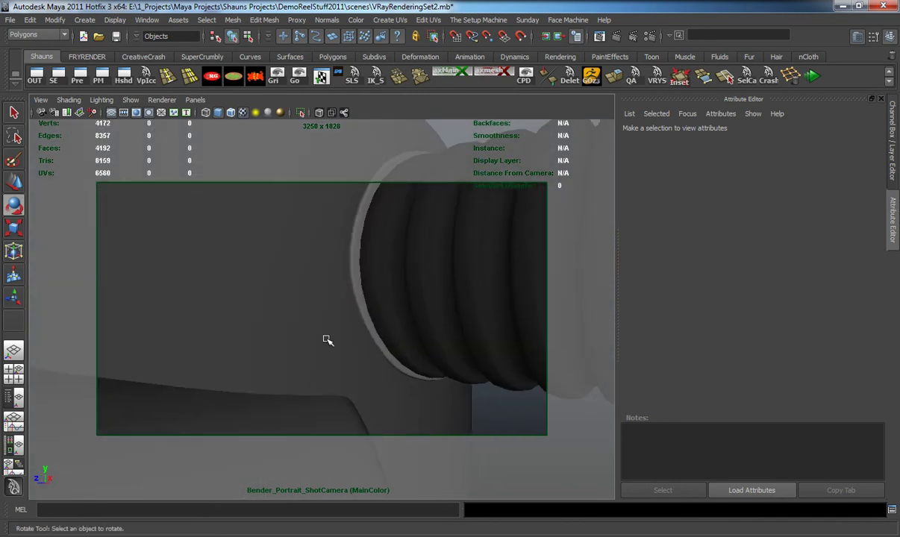
{"action": "left_click", "coordinate": [358, 277]}
{"action": "key", "text": "f"}
{"action": "left_click_drag", "start_coordinate": [321, 317], "coordinate": [177, 305], "text": "alt"}
{"action": "left_click", "coordinate": [177, 305]}
{"action": "left_click", "coordinate": [371, 247]}
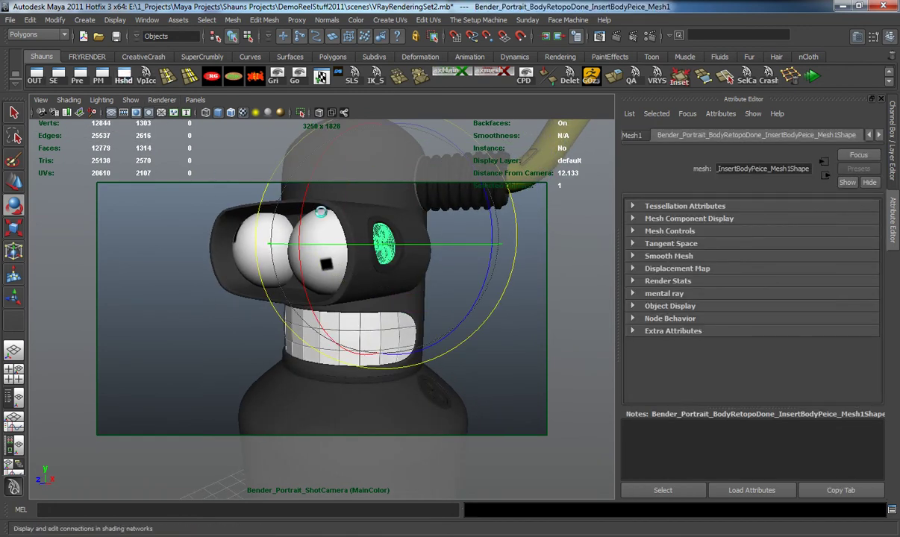
{"action": "left_click", "coordinate": [124, 75]}
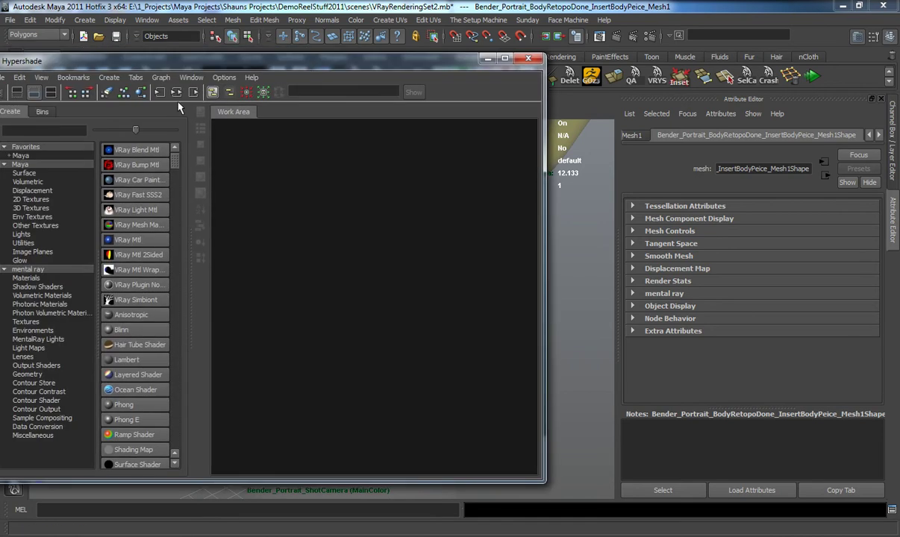
{"action": "left_click", "coordinate": [214, 92]}
{"action": "left_click_drag", "start_coordinate": [338, 60], "coordinate": [86, 115]}
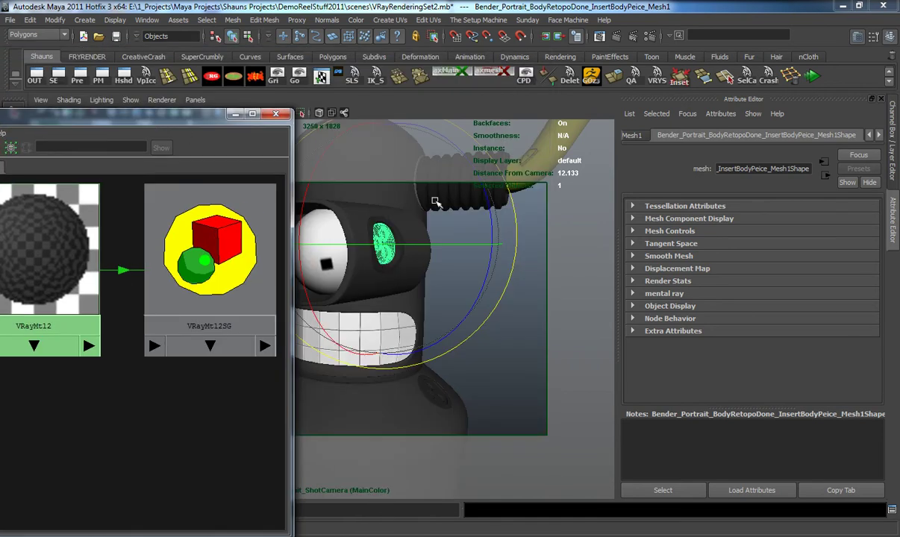
- Assign VRayMtl2 to the thin ring where the corrugated connector meets the head, then close Hypershade
{"action": "left_click", "coordinate": [403, 206]}
{"action": "left_click", "coordinate": [403, 300]}
{"action": "scroll", "coordinate": [410, 301], "scroll_direction": "up", "scroll_amount": 3}
{"action": "left_click", "coordinate": [486, 275]}
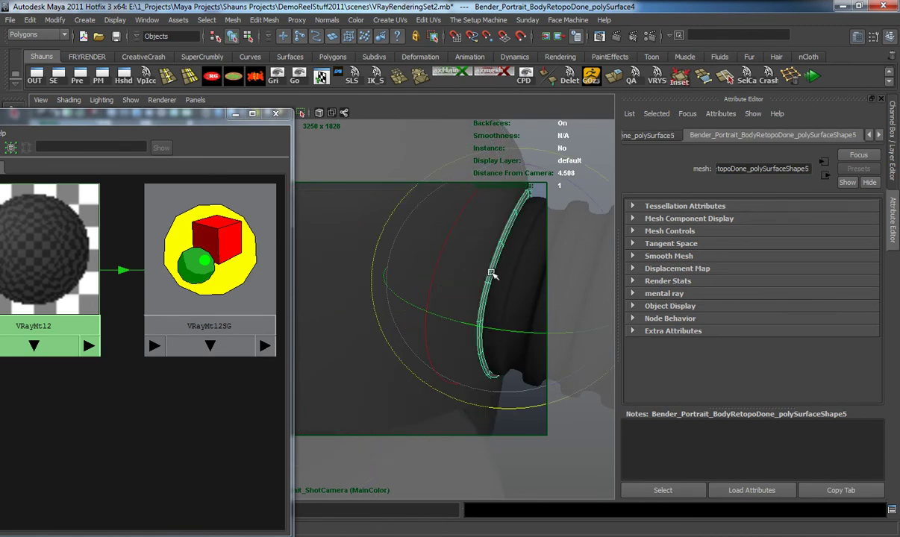
{"action": "right_click_drag", "start_coordinate": [78, 227], "coordinate": [145, 209]}
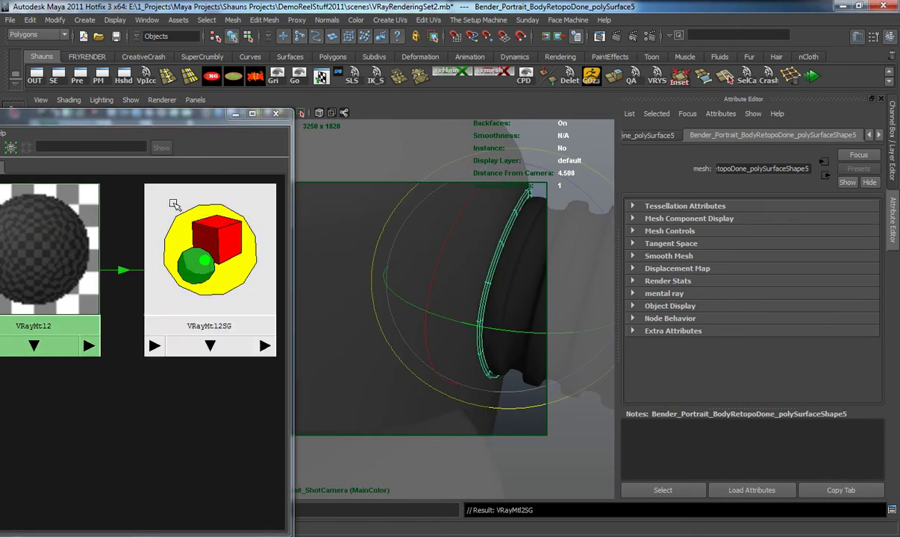
{"action": "left_click", "coordinate": [276, 115]}
- Group all the head parts together with the connector and yellow wire, and center the group's pivot
{"action": "scroll", "coordinate": [316, 284], "scroll_direction": "down", "scroll_amount": 3}
{"action": "key", "text": "["}
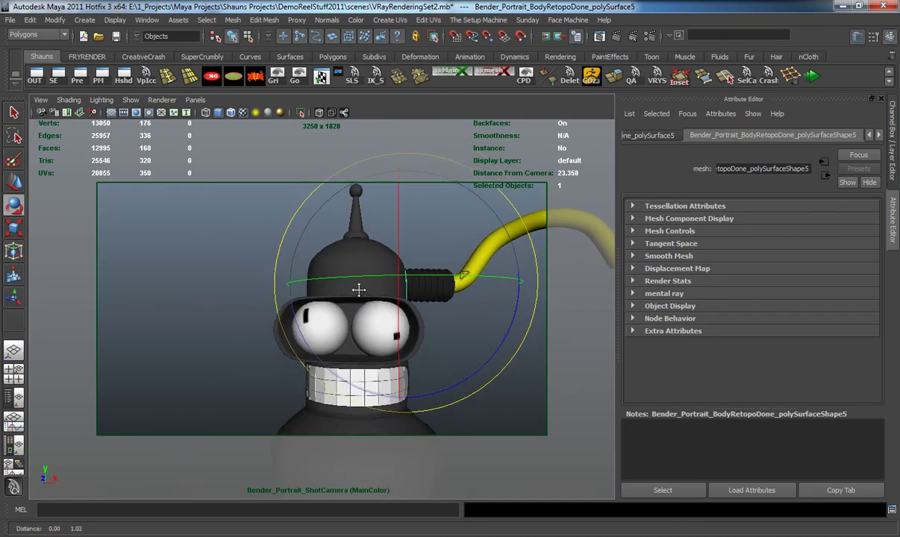
{"action": "left_click_drag", "start_coordinate": [339, 293], "coordinate": [314, 291]}
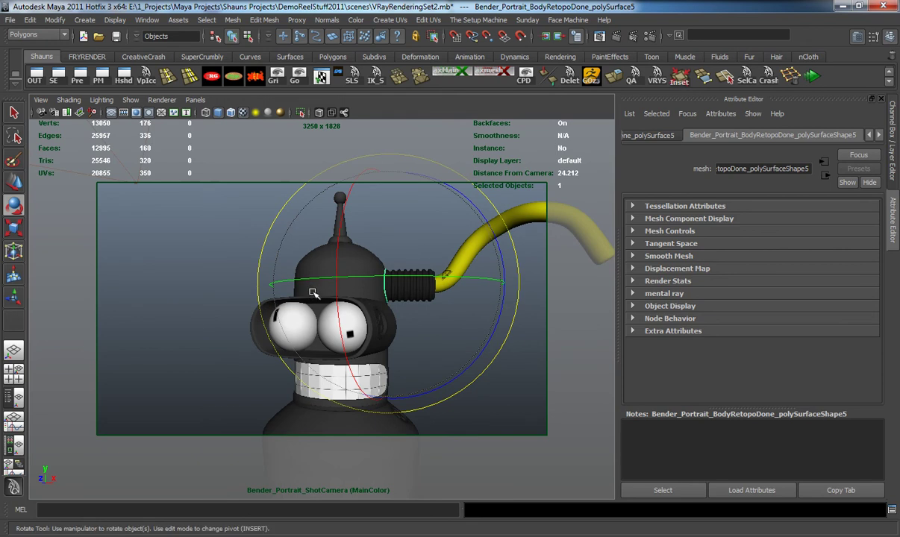
{"action": "left_click", "coordinate": [205, 287]}
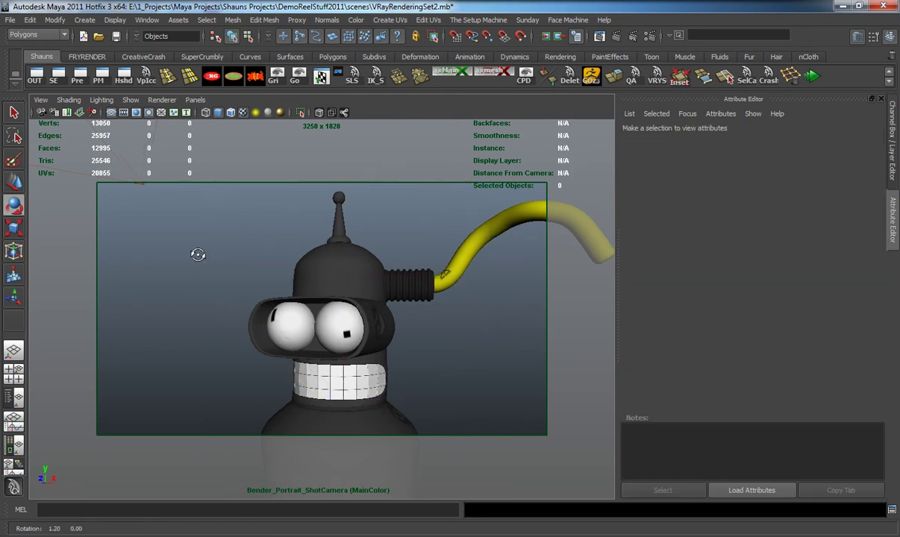
{"action": "left_click_drag", "start_coordinate": [187, 204], "coordinate": [483, 401]}
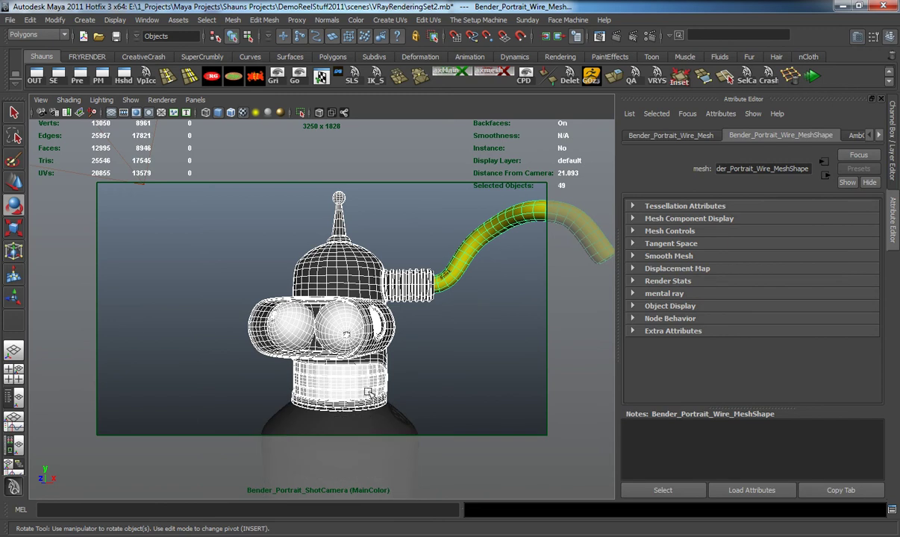
{"action": "key", "text": "ctrl+g"}
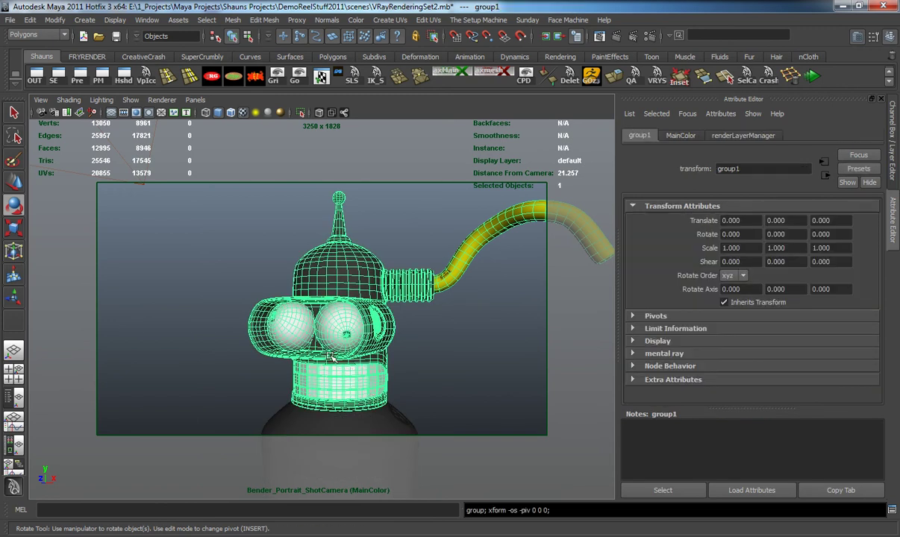
{"action": "left_click", "coordinate": [253, 81]}
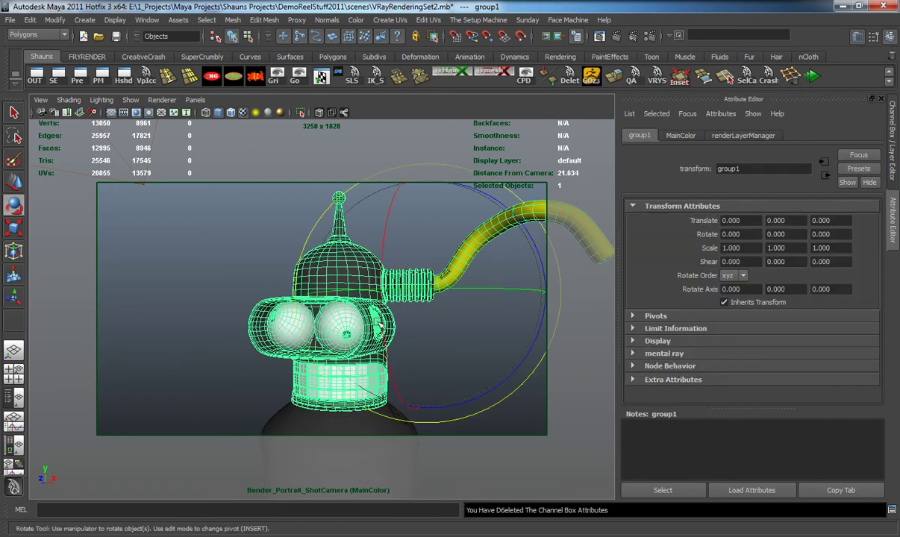
- Move the head group's pivot down to the base of the neck, undoing the test rotation made around the centered pivot
{"action": "left_click_drag", "start_coordinate": [418, 290], "coordinate": [433, 289]}
{"action": "key", "text": "ctrl+z"}
{"action": "key", "text": "Insert"}
{"action": "left_click_drag", "start_coordinate": [497, 294], "coordinate": [319, 277]}
{"action": "left_click_drag", "start_coordinate": [333, 233], "coordinate": [344, 330]}
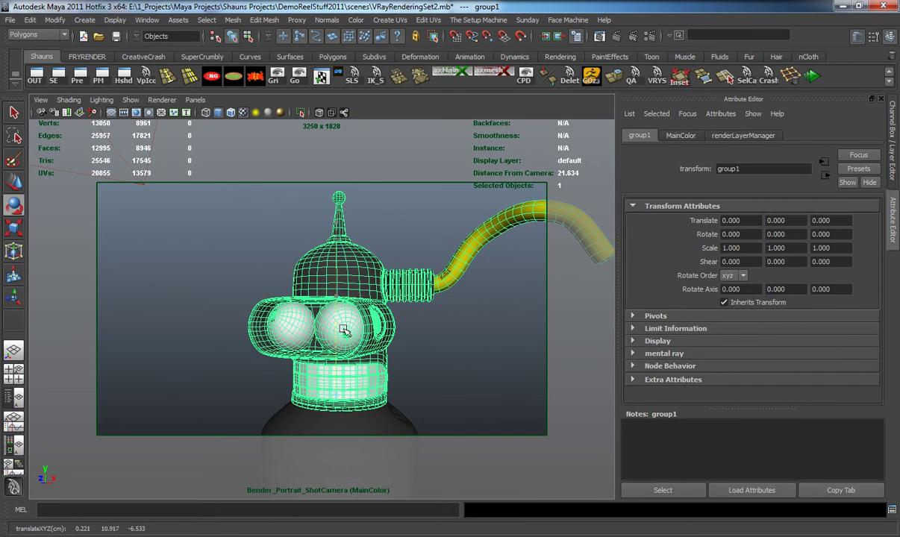
{"action": "key", "text": "Insert"}
- Try turning the head group about -4.8 degrees around Y at the neck, then undo the turn
{"action": "left_click_drag", "start_coordinate": [416, 409], "coordinate": [405, 417]}
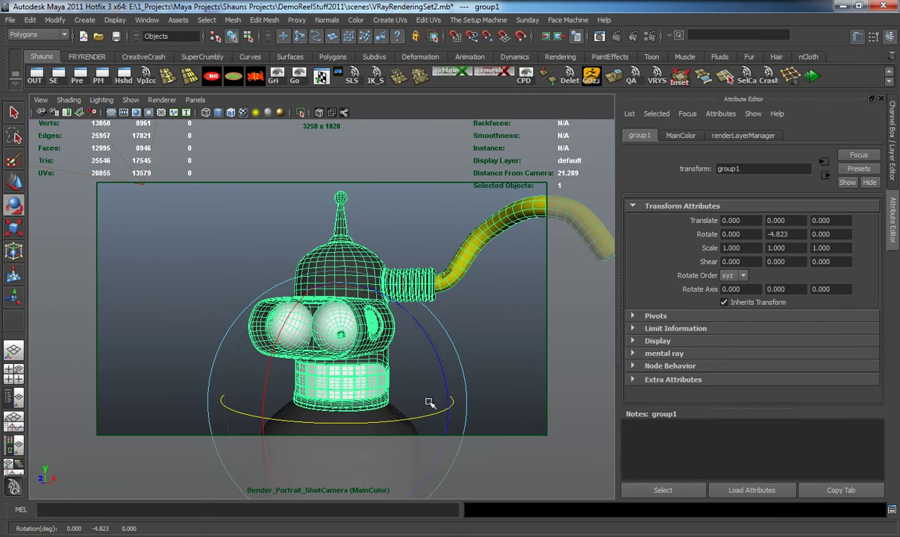
{"action": "left_click", "coordinate": [478, 368]}
{"action": "left_click_drag", "start_coordinate": [448, 370], "coordinate": [464, 369], "text": "alt"}
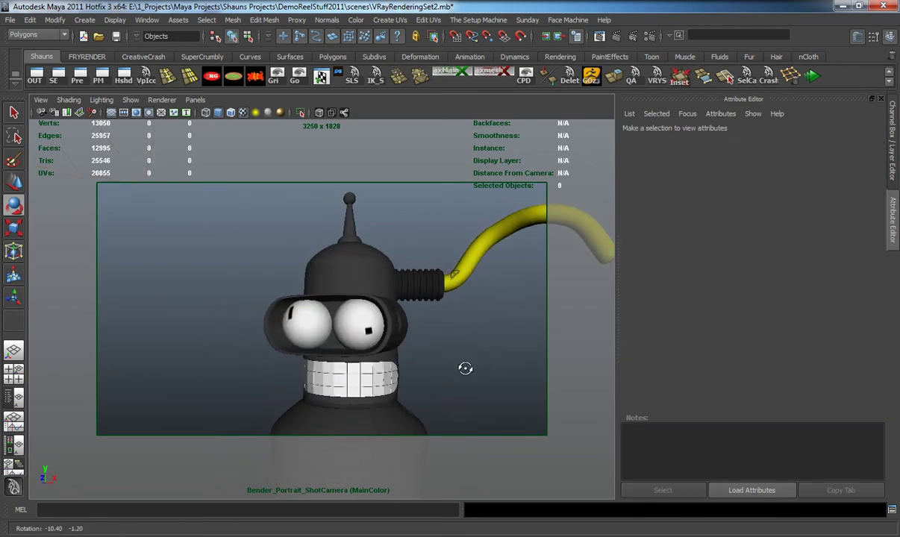
{"action": "key", "text": "ctrl+z"}
{"action": "key", "text": "ctrl+z"}
{"action": "left_click", "coordinate": [191, 335]}
{"action": "right_click_drag", "start_coordinate": [191, 335], "coordinate": [196, 335], "text": "alt"}
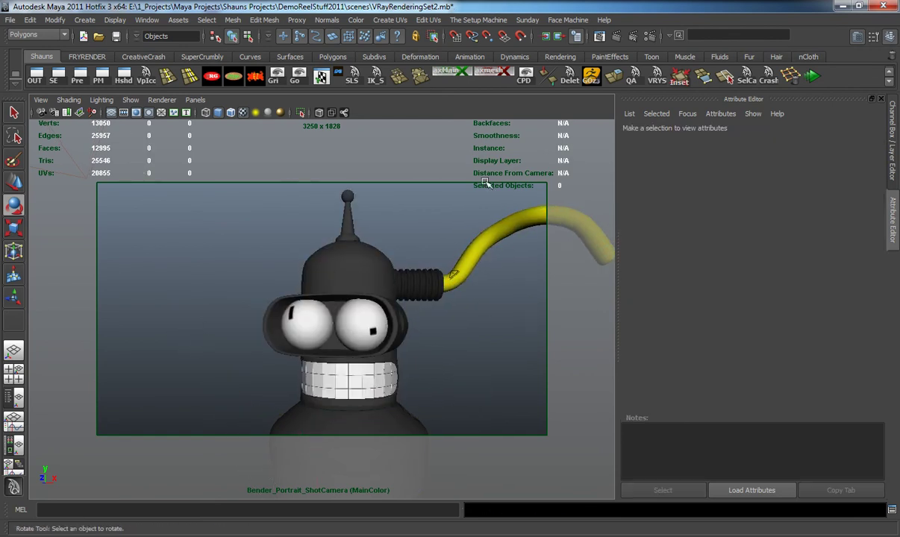
- In the MainColor layer's V-Ray environment override, brighten the reflection texture colour to mid-grey and slightly darken the refraction texture colour
{"action": "left_click", "coordinate": [652, 37]}
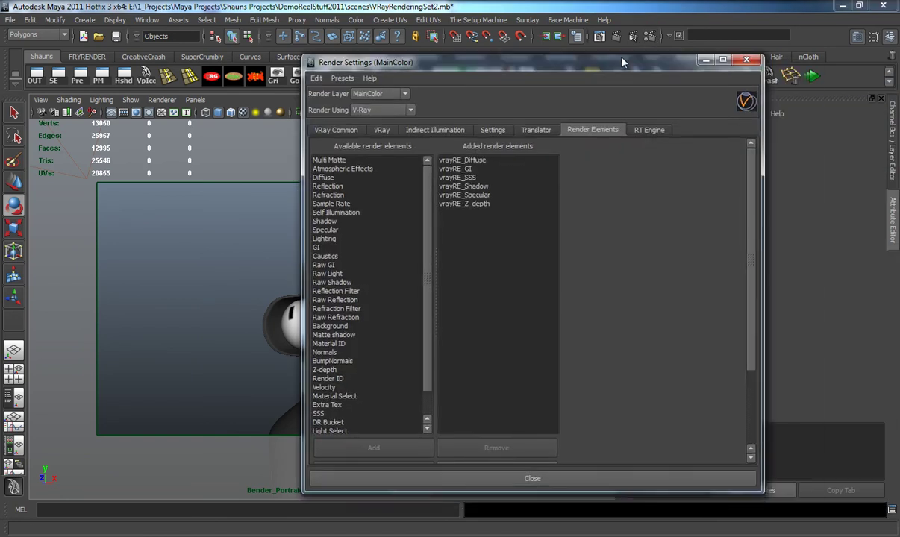
{"action": "left_click_drag", "start_coordinate": [585, 58], "coordinate": [498, 49]}
{"action": "left_click", "coordinate": [291, 115]}
{"action": "left_click_drag", "start_coordinate": [418, 49], "coordinate": [390, 39]}
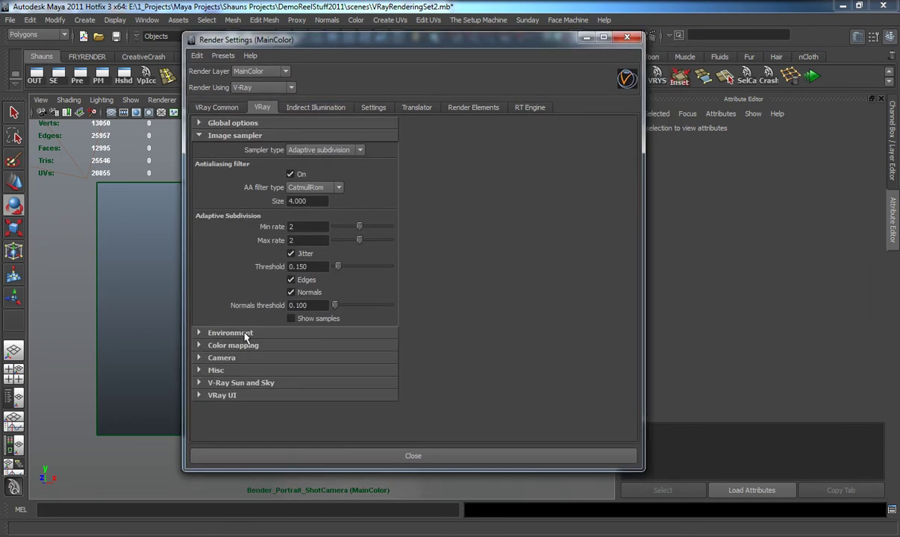
{"action": "left_click", "coordinate": [226, 333]}
{"action": "scroll", "coordinate": [455, 290], "scroll_direction": "down", "scroll_amount": 3}
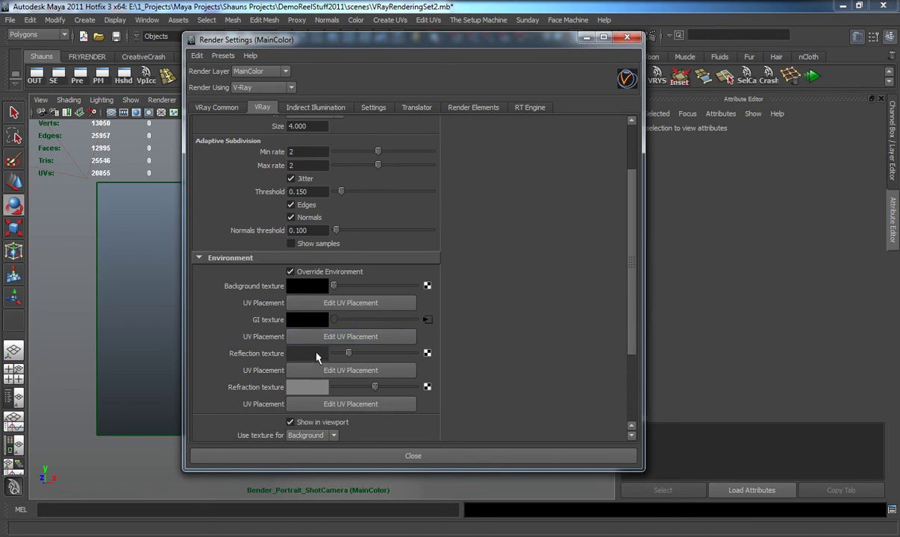
{"action": "left_click_drag", "start_coordinate": [348, 359], "coordinate": [370, 389]}
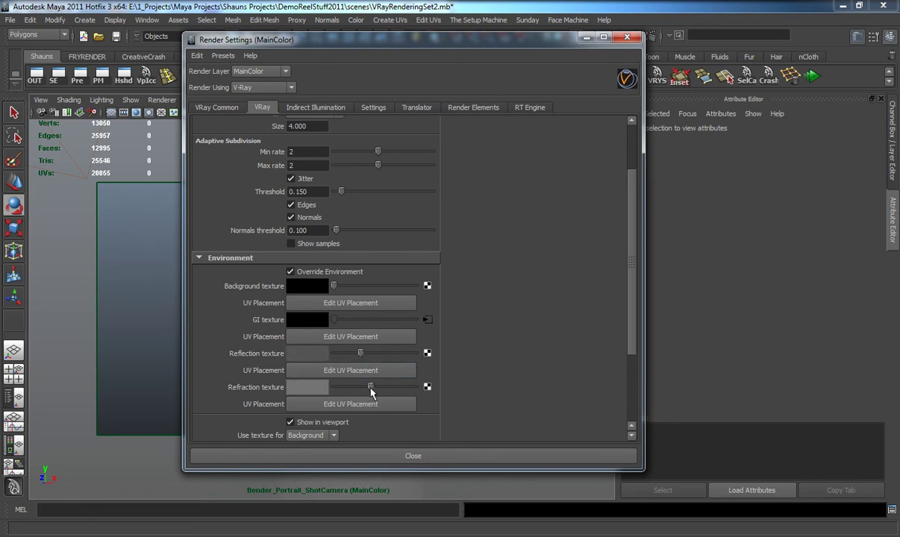
{"action": "left_click_drag", "start_coordinate": [362, 354], "coordinate": [369, 355]}
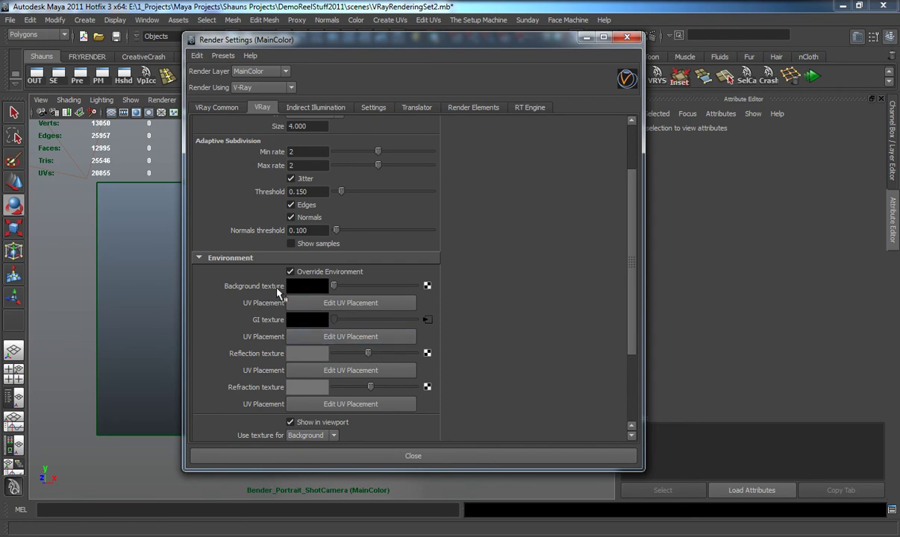
- Review the V-Ray environment and image sampler options, the indirect illumination settings and the DMC sampler settings
{"action": "scroll", "coordinate": [373, 326], "scroll_direction": "down", "scroll_amount": 3}
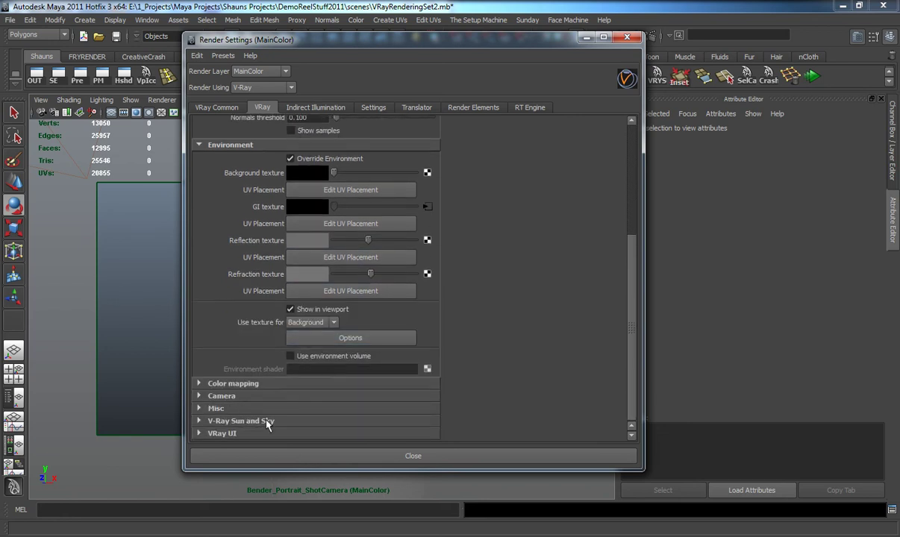
{"action": "left_click_drag", "start_coordinate": [631, 400], "coordinate": [619, 249]}
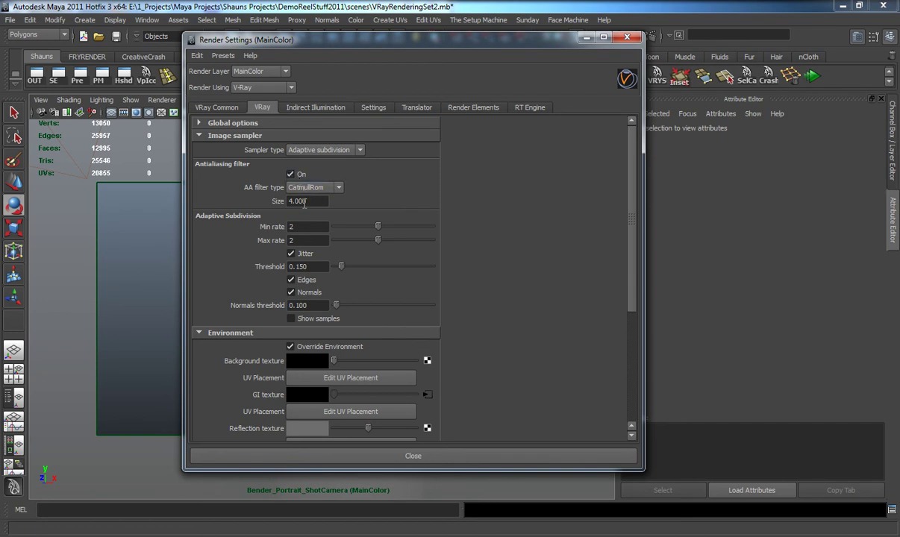
{"action": "left_click", "coordinate": [292, 106]}
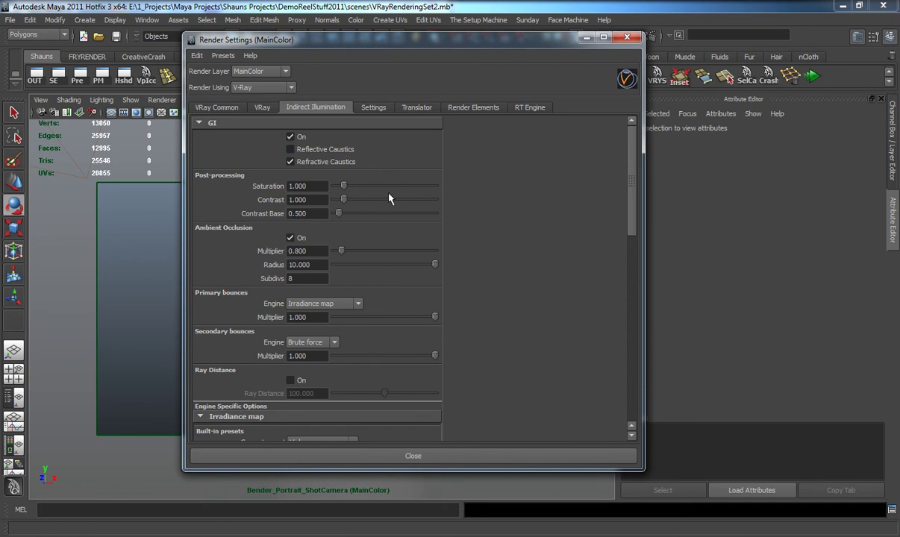
{"action": "left_click", "coordinate": [375, 109]}
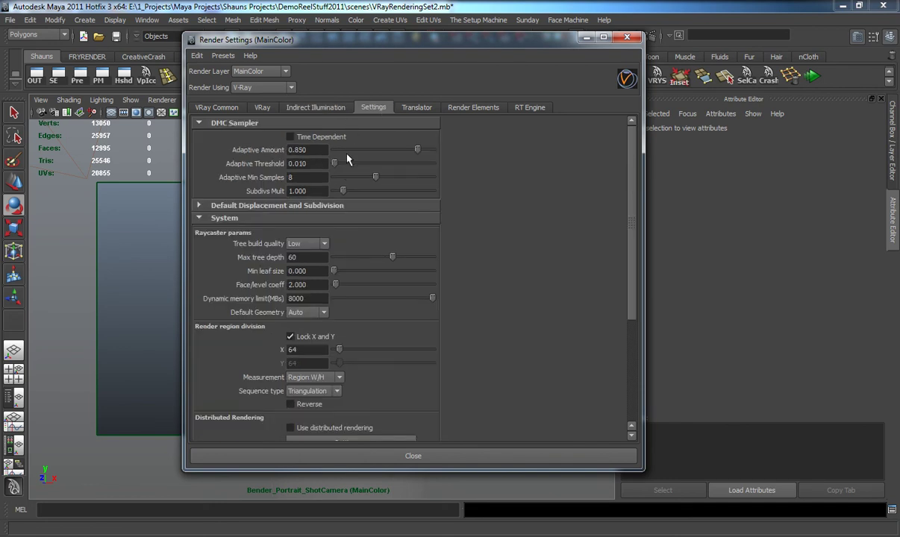
- Check the V-Ray translator options and remove the vrayRE_SSS element from the MainColor layer's added render elements
{"action": "left_click", "coordinate": [412, 108]}
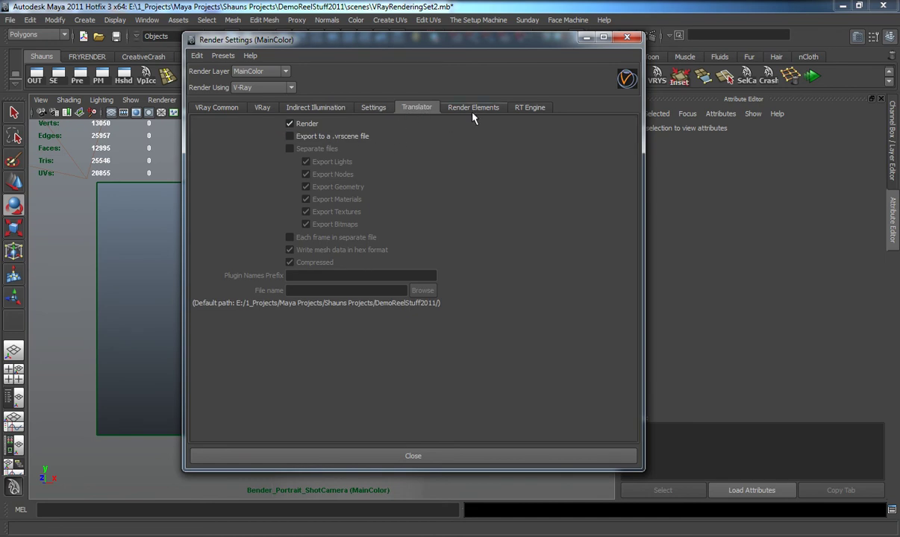
{"action": "left_click", "coordinate": [451, 109]}
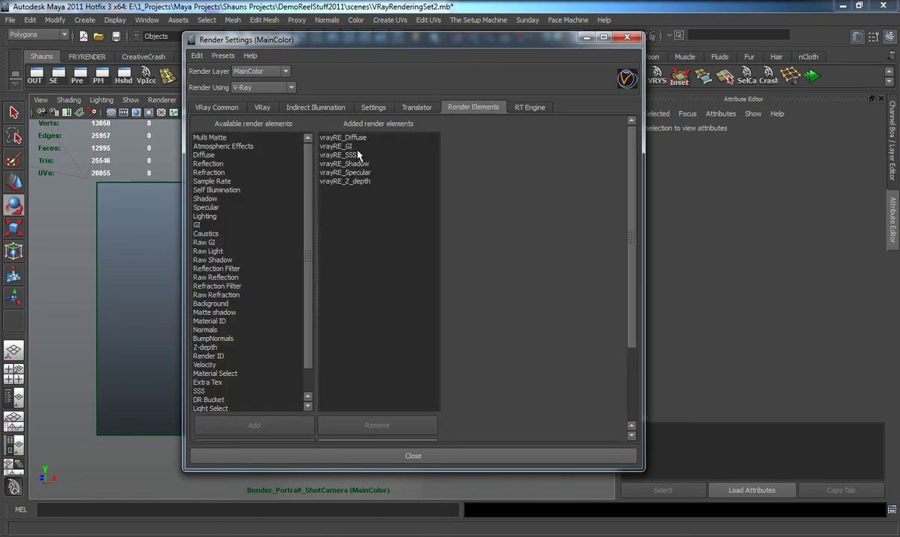
{"action": "left_click_drag", "start_coordinate": [446, 39], "coordinate": [419, 36]}
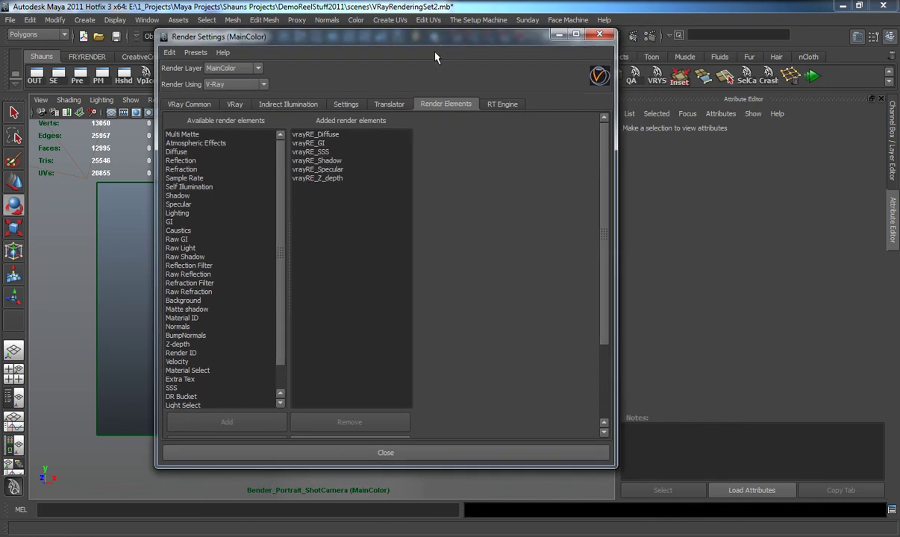
{"action": "left_click", "coordinate": [325, 153]}
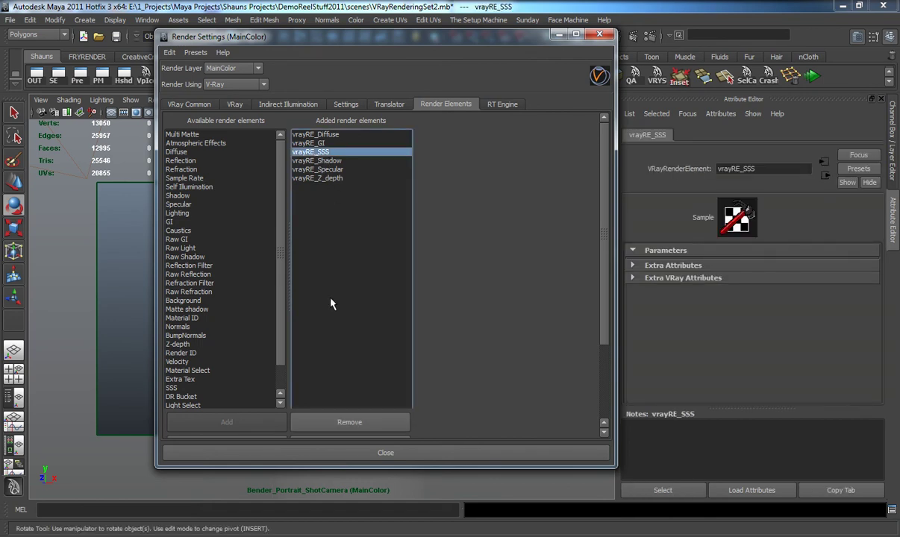
{"action": "left_click", "coordinate": [349, 421]}
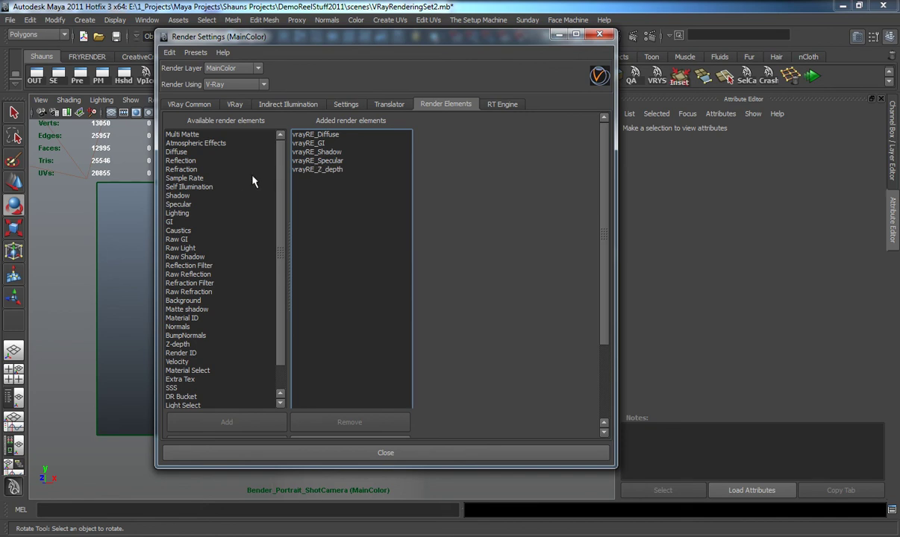
- Add the Reflection and Refraction render elements to the MainColor layer, leaving Self Illumination out, and close the render settings
{"action": "left_click", "coordinate": [181, 160]}
{"action": "left_click", "coordinate": [186, 169], "text": "ctrl"}
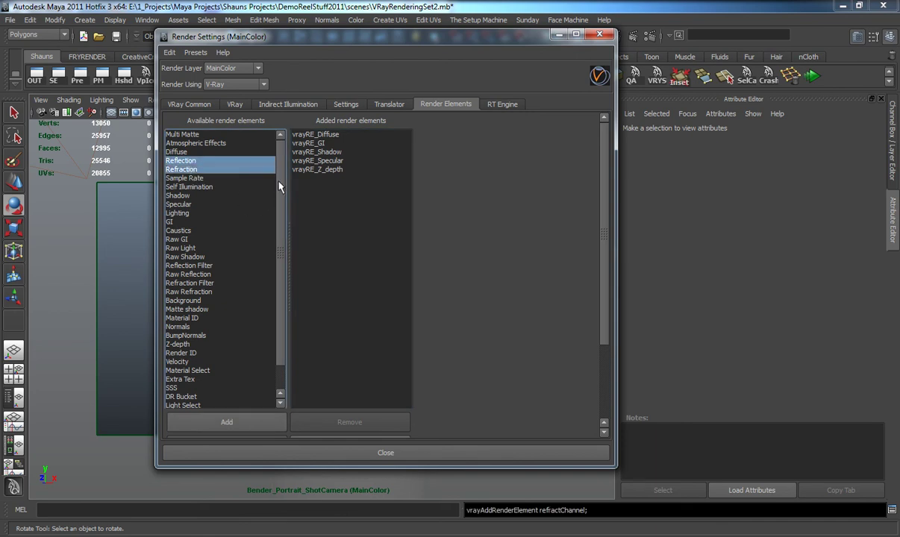
{"action": "scroll", "coordinate": [278, 185], "scroll_direction": "down", "scroll_amount": 1}
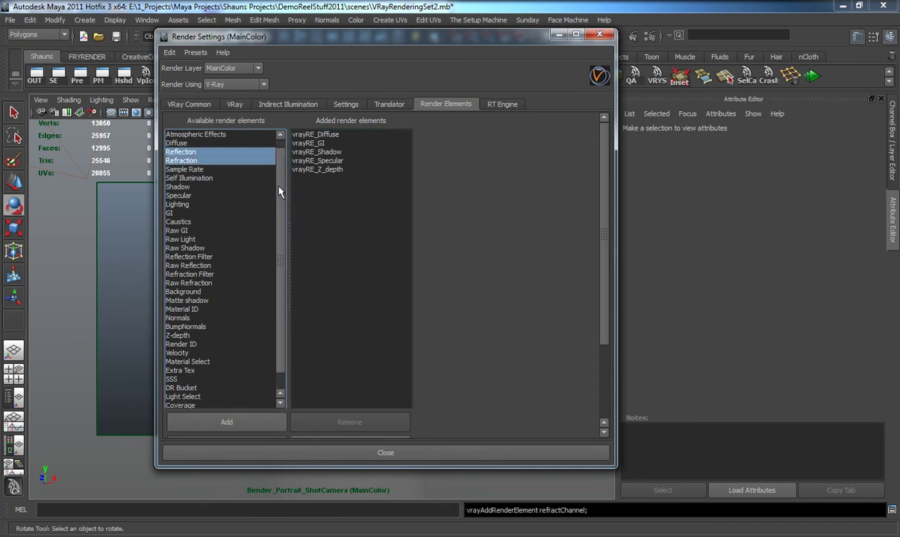
{"action": "left_click", "coordinate": [202, 178], "text": "ctrl"}
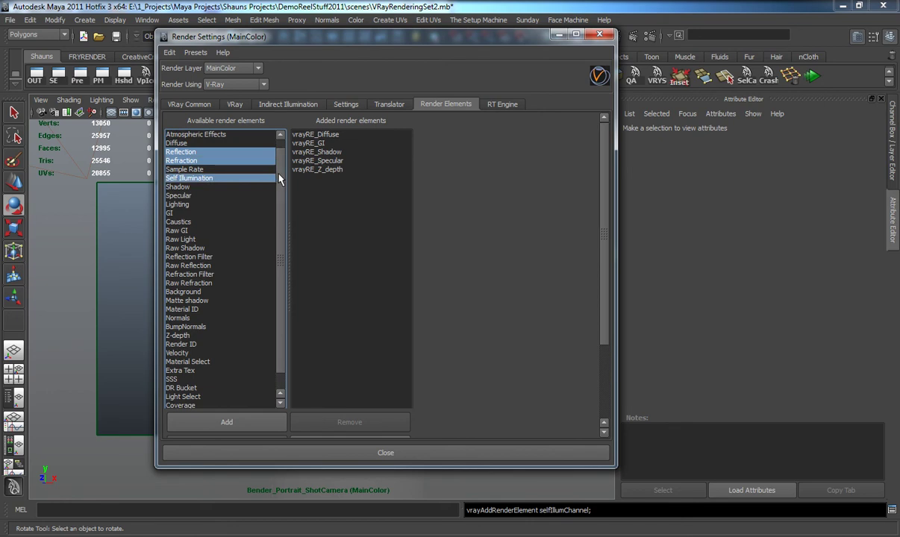
{"action": "scroll", "coordinate": [279, 179], "scroll_direction": "down", "scroll_amount": 2}
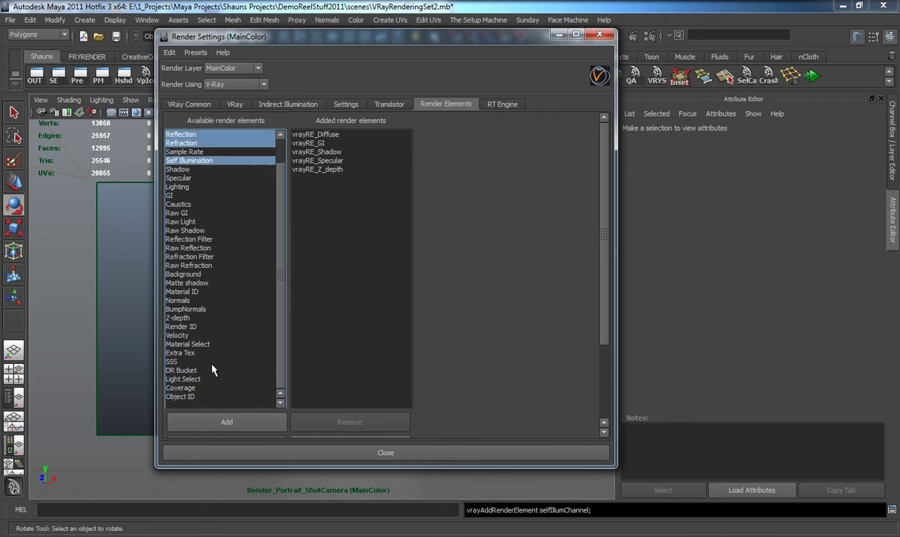
{"action": "left_click", "coordinate": [204, 163], "text": "ctrl"}
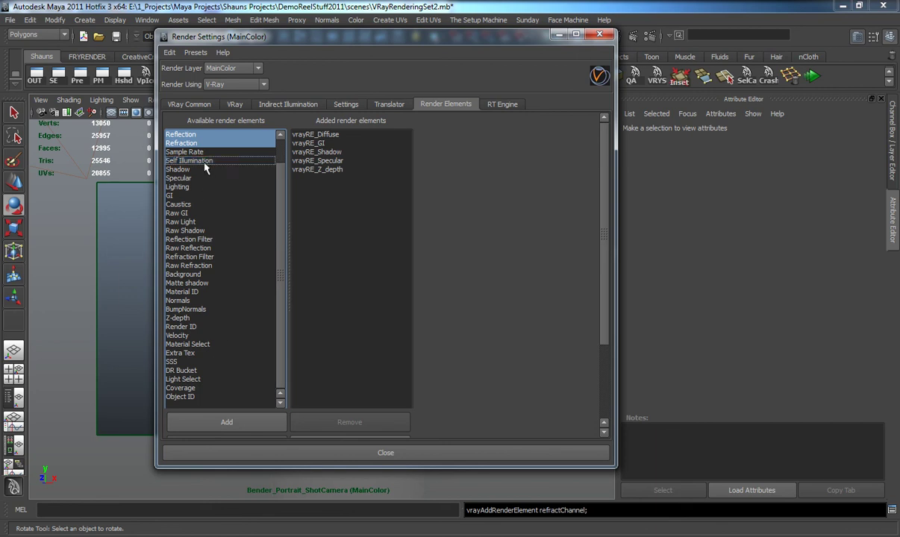
{"action": "scroll", "coordinate": [269, 264], "scroll_direction": "up", "scroll_amount": 2}
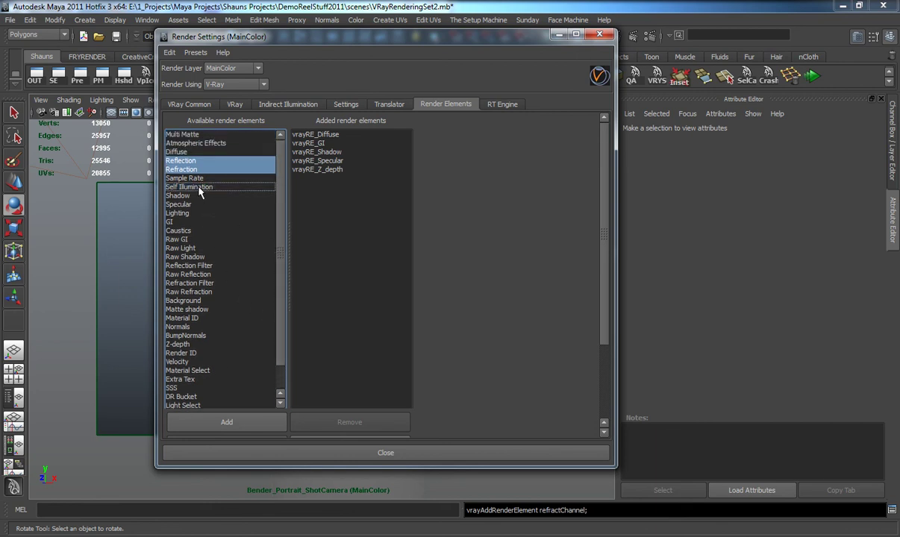
{"action": "left_click", "coordinate": [245, 423]}
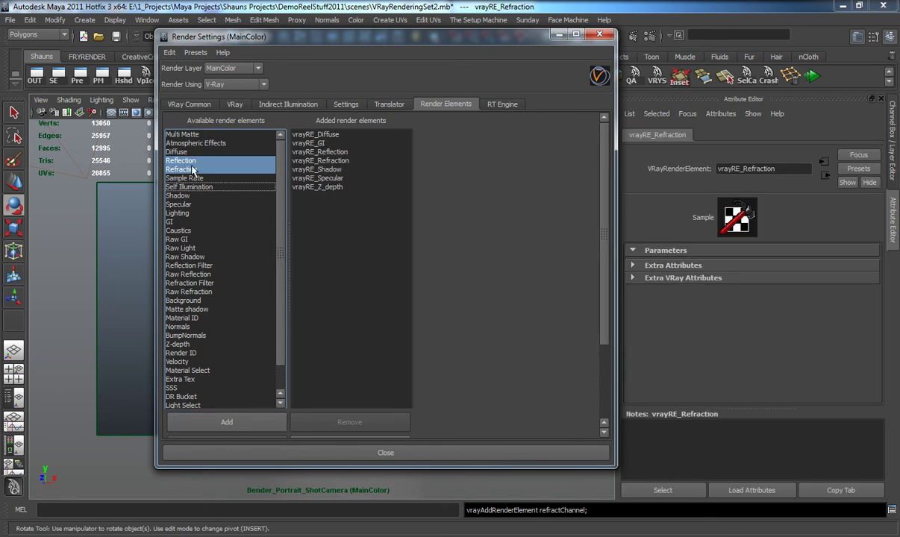
{"action": "left_click", "coordinate": [321, 187]}
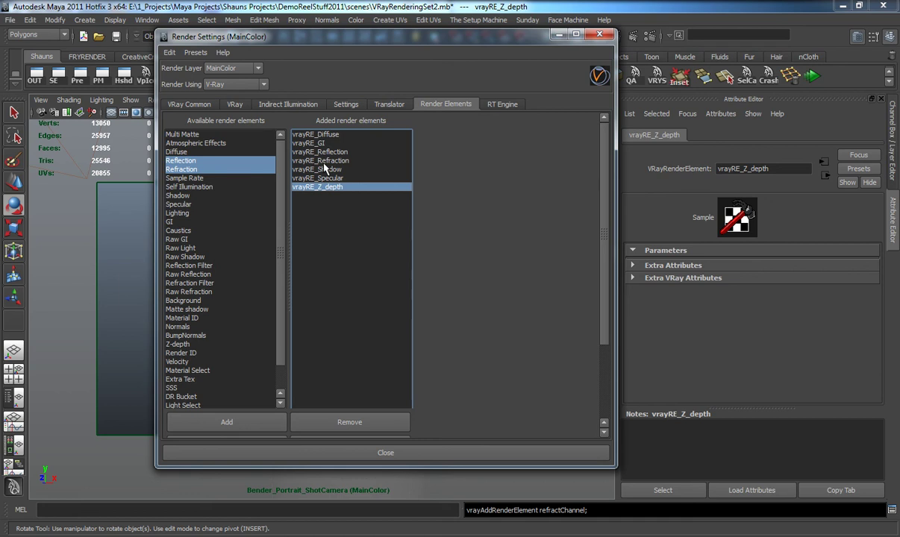
{"action": "left_click", "coordinate": [388, 451]}
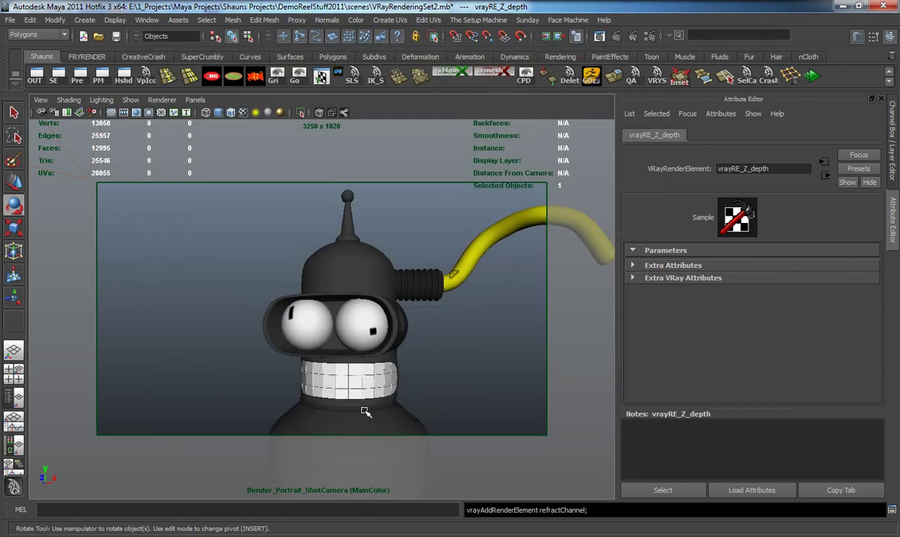
- Bring up the render layer list and review the MainColor layer's render elements, renderable camera, resolution and frame buffer options
{"action": "key", "text": "ctrl+a"}
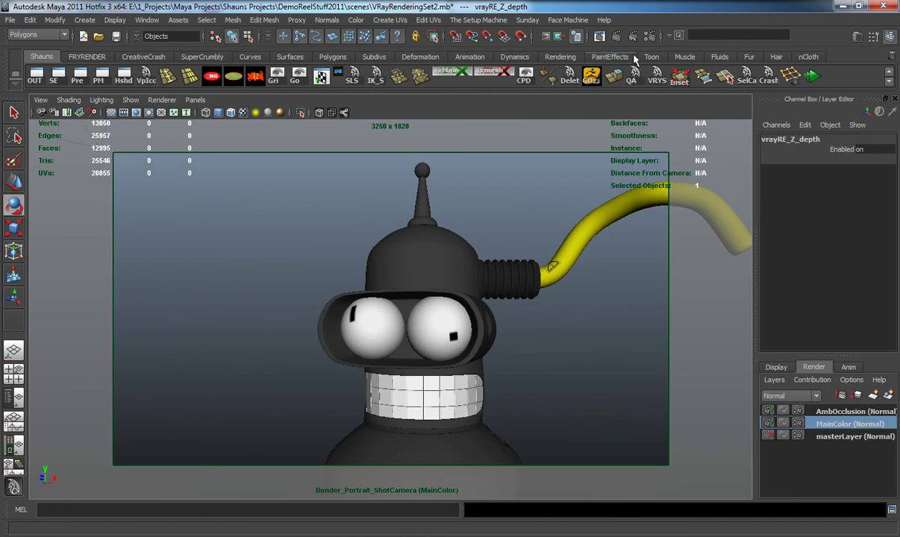
{"action": "left_click", "coordinate": [614, 36]}
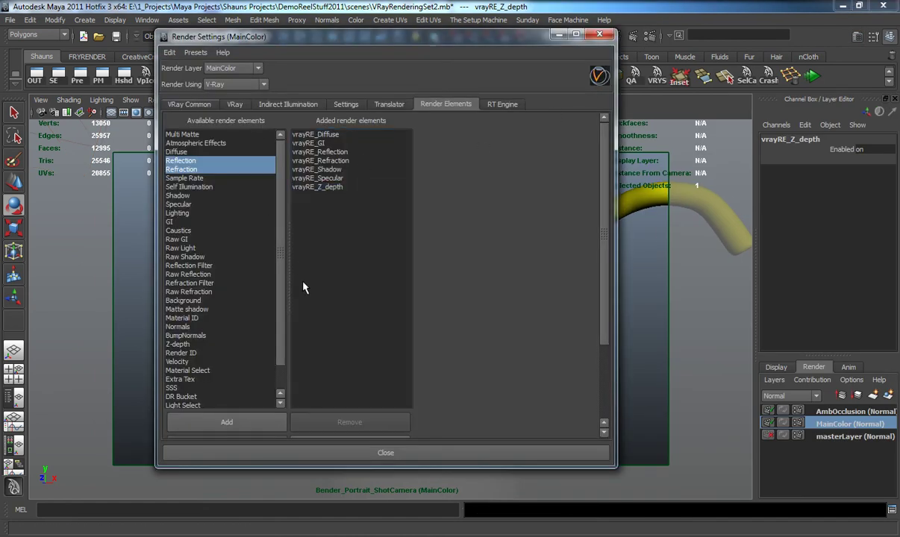
{"action": "scroll", "coordinate": [295, 269], "scroll_direction": "down", "scroll_amount": 10}
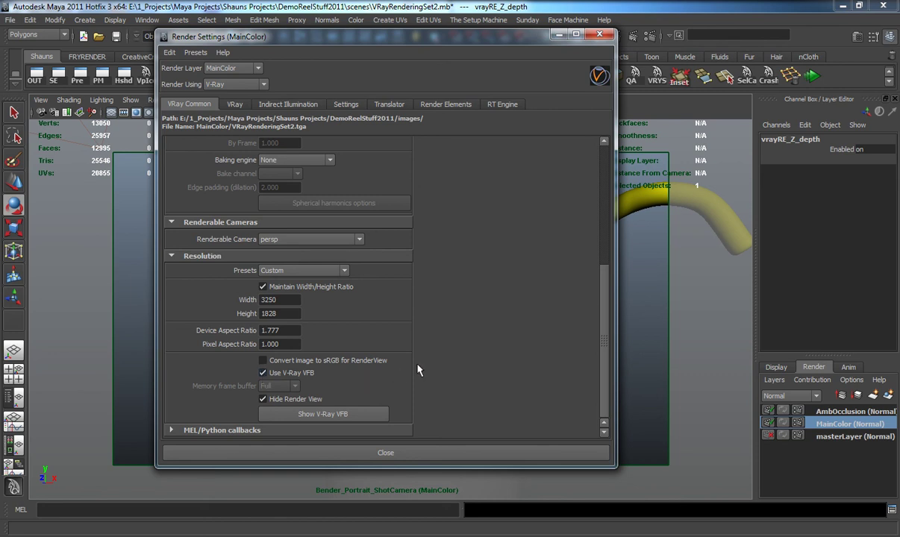
{"action": "left_click", "coordinate": [599, 33]}
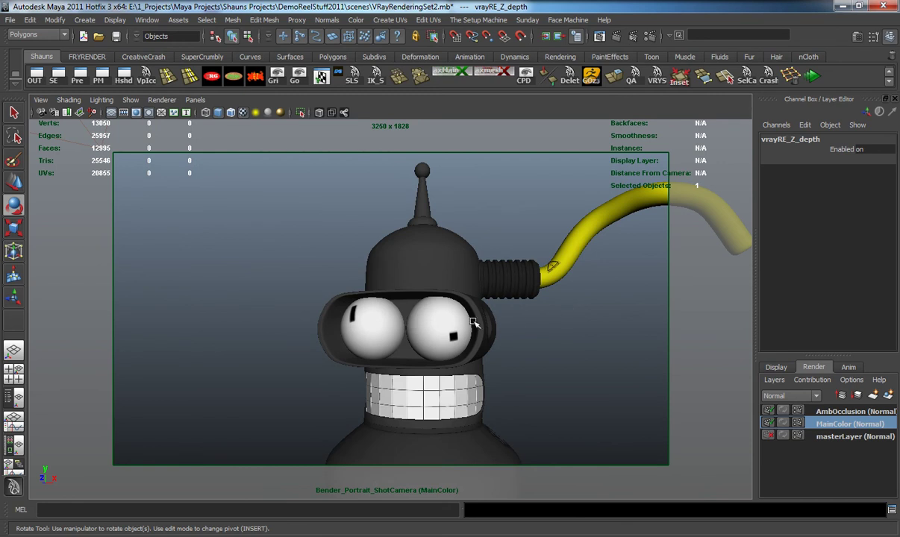
- Switch the viewport from the portrait shot camera to the persp camera and frame the robot with its surrounding rectangle lights
{"action": "scroll", "coordinate": [463, 317], "scroll_direction": "down", "scroll_amount": 5}
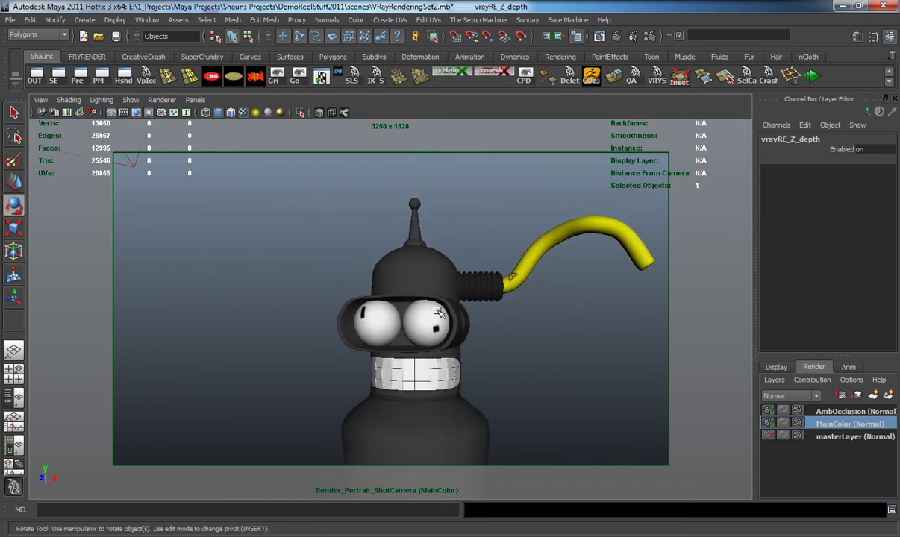
{"action": "right_click_drag", "start_coordinate": [422, 313], "coordinate": [581, 304], "text": "alt"}
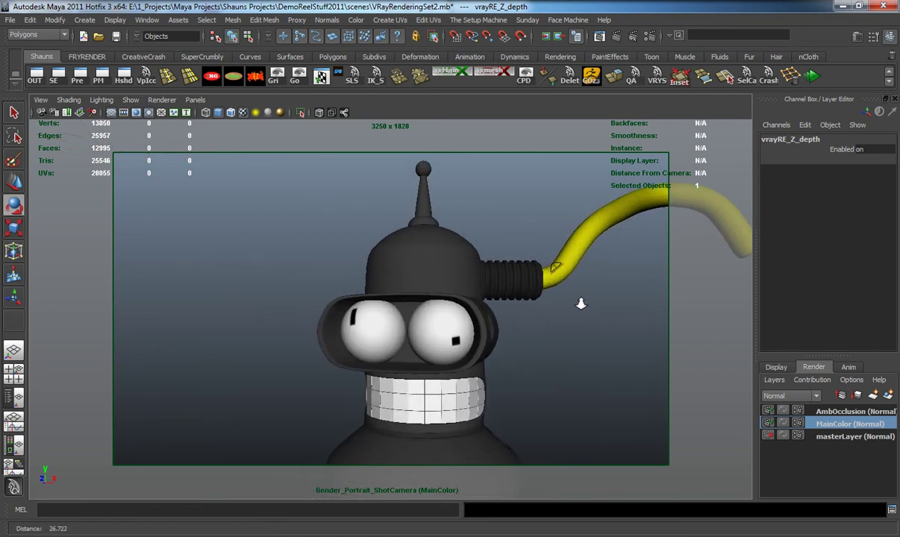
{"action": "left_click", "coordinate": [194, 100]}
{"action": "mouse_move", "coordinate": [213, 112]}
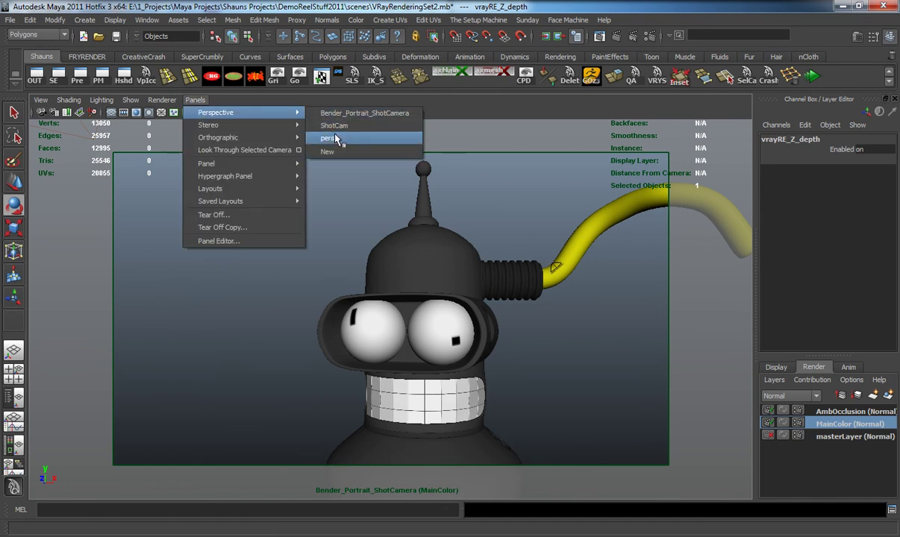
{"action": "left_click", "coordinate": [329, 138]}
{"action": "left_click_drag", "start_coordinate": [329, 223], "coordinate": [253, 269], "text": "alt"}
{"action": "middle_click_drag", "start_coordinate": [282, 269], "coordinate": [285, 290], "text": "alt"}
{"action": "right_click_drag", "start_coordinate": [285, 290], "coordinate": [294, 284], "text": "alt"}
{"action": "mouse_move", "coordinate": [294, 284]}
{"action": "left_mouse_down", "text": "alt"}
{"action": "mouse_move", "coordinate": [276, 291]}
{"action": "mouse_move", "coordinate": [300, 290]}
{"action": "left_mouse_up", "text": "alt"}
{"action": "left_click_drag", "start_coordinate": [441, 246], "coordinate": [272, 294], "text": "alt"}
- Set the intensity multiplier of the rectangle light VRayLightRect4 to 4
{"action": "left_click_drag", "start_coordinate": [171, 255], "coordinate": [263, 304]}
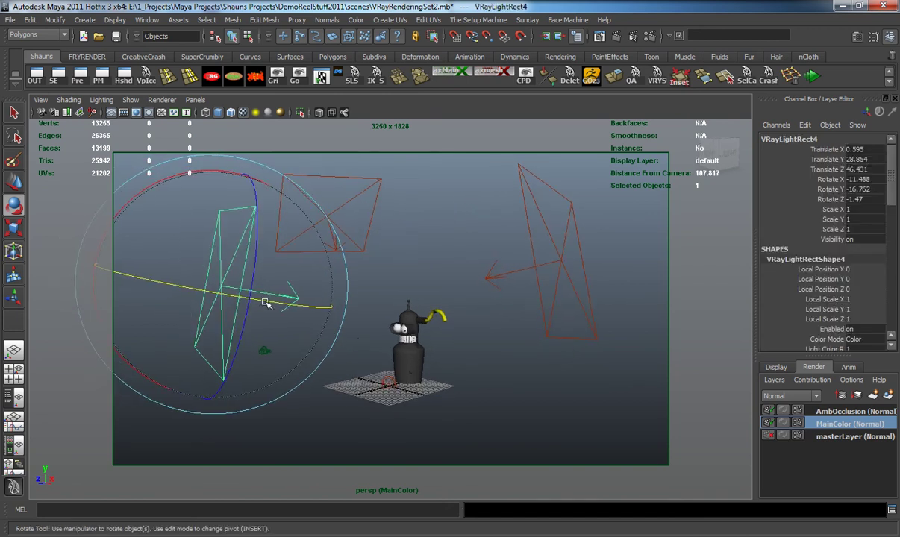
{"action": "key", "text": "w"}
{"action": "key", "text": "ctrl+a"}
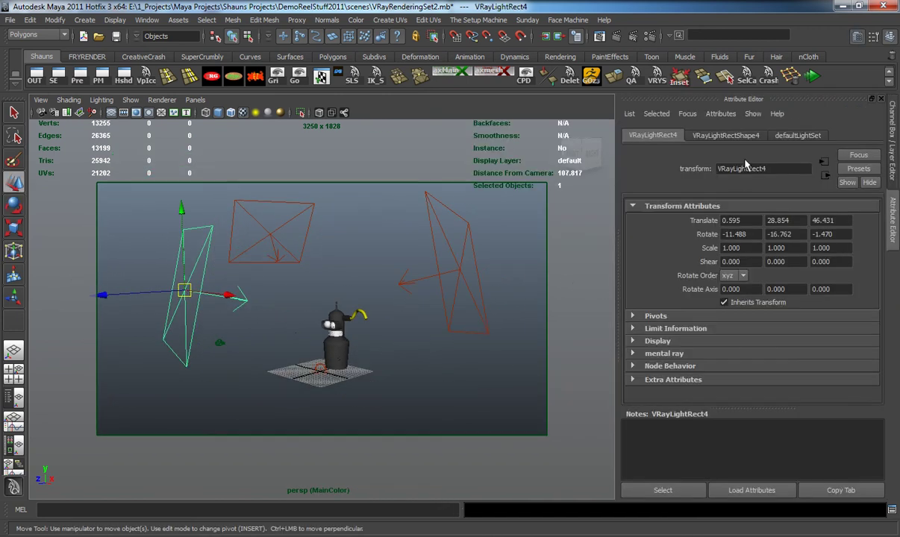
{"action": "left_click", "coordinate": [707, 136]}
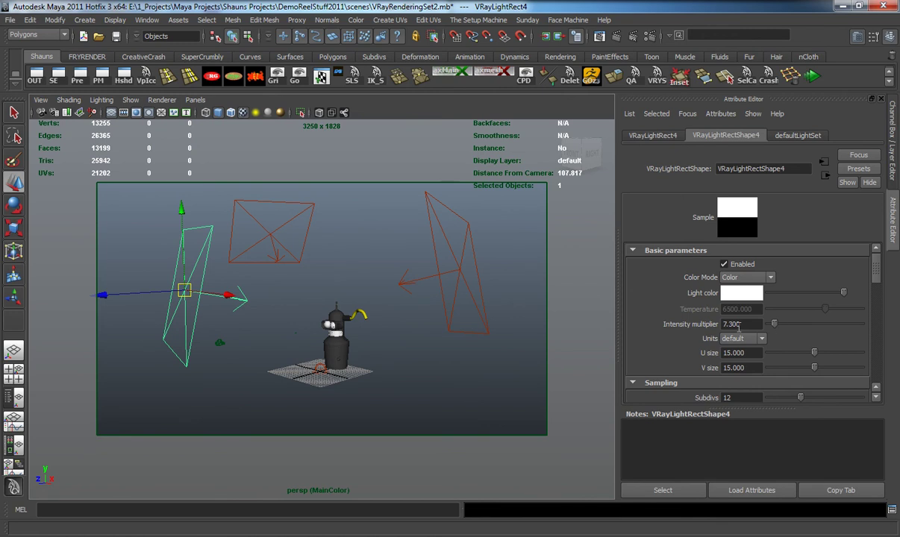
{"action": "left_click_drag", "start_coordinate": [488, 334], "coordinate": [490, 329], "text": "alt"}
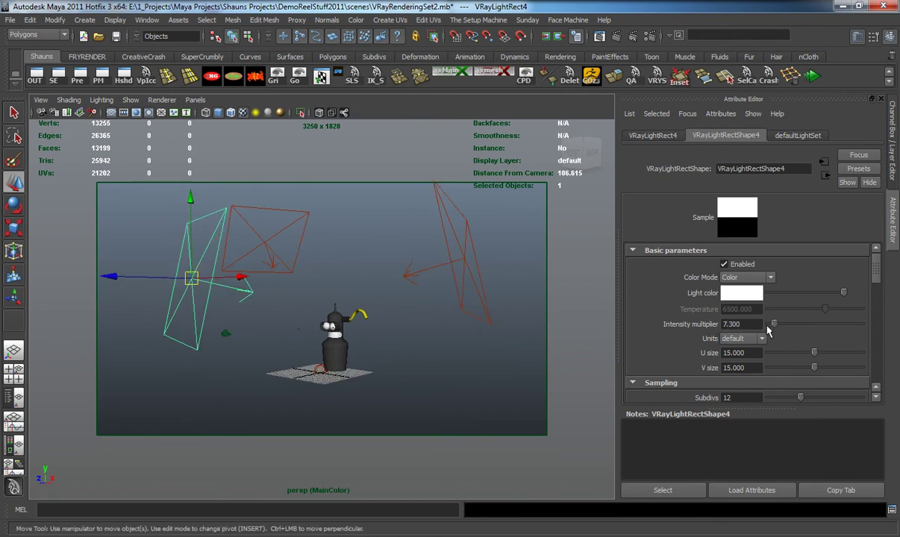
{"action": "left_click_drag", "start_coordinate": [773, 330], "coordinate": [771, 330]}
{"action": "type", "text": "4"}
{"action": "key", "text": "Return"}
- Move VRayLightRect4 to a raised position centered in front of the robot and rotate it to face down toward the head
{"action": "left_click_drag", "start_coordinate": [111, 276], "coordinate": [223, 279]}
{"action": "left_click_drag", "start_coordinate": [247, 188], "coordinate": [254, 155]}
{"action": "key", "text": "e"}
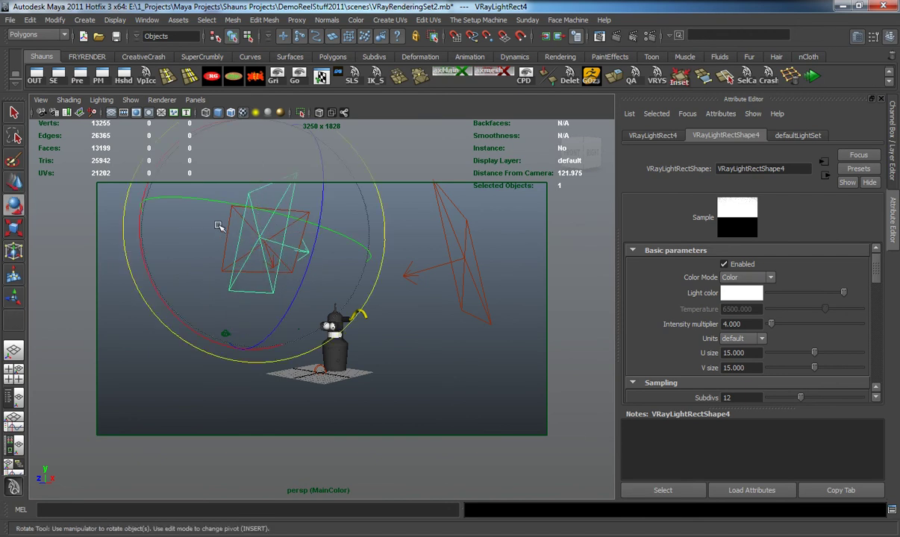
{"action": "left_click_drag", "start_coordinate": [146, 243], "coordinate": [217, 206]}
{"action": "left_click_drag", "start_coordinate": [291, 246], "coordinate": [376, 244]}
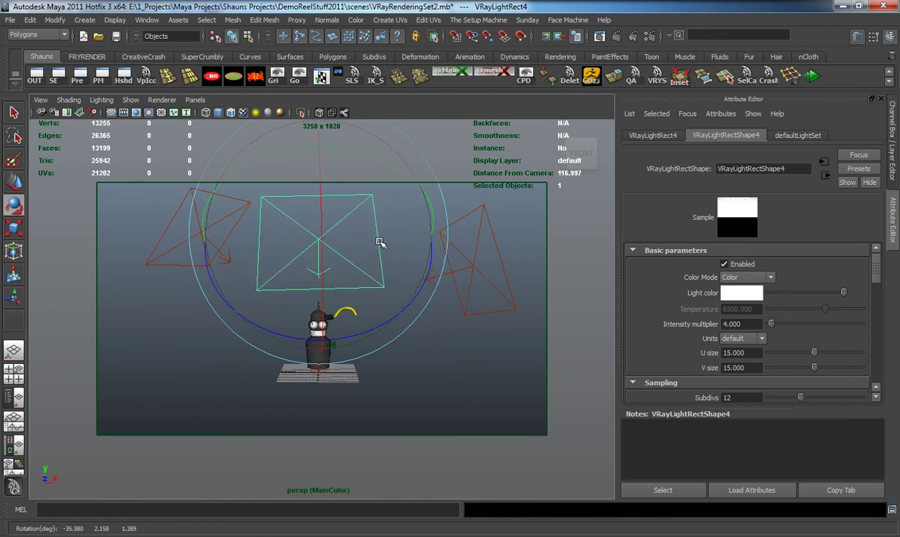
- Change the light color of VRayLightRect1 to cyan and fine-tune its intensity multiplier
{"action": "left_click", "coordinate": [185, 251]}
{"action": "left_click_drag", "start_coordinate": [185, 250], "coordinate": [251, 264], "text": "alt"}
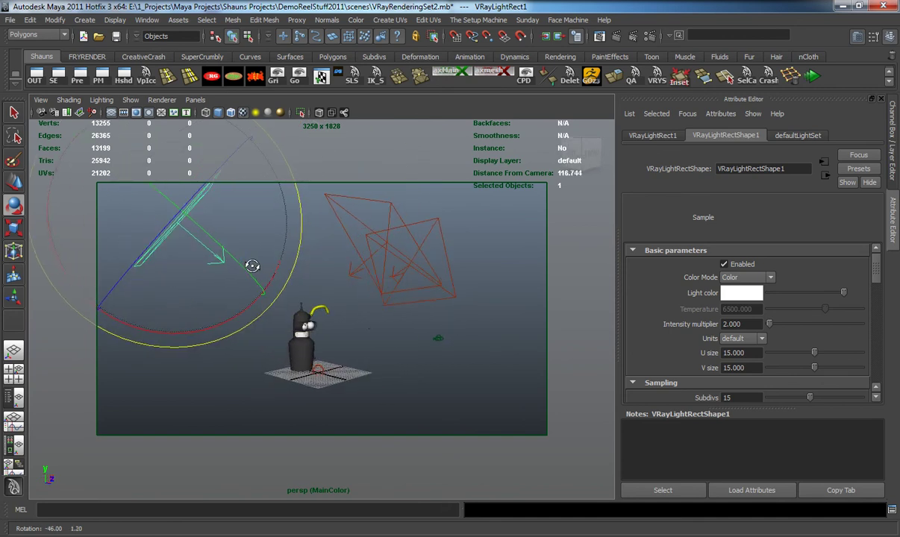
{"action": "left_click", "coordinate": [742, 298]}
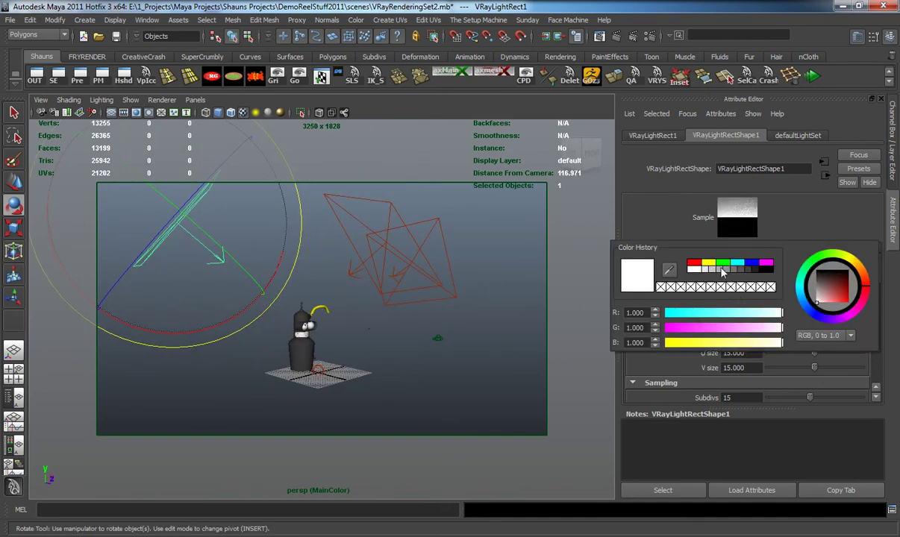
{"action": "left_click", "coordinate": [738, 262]}
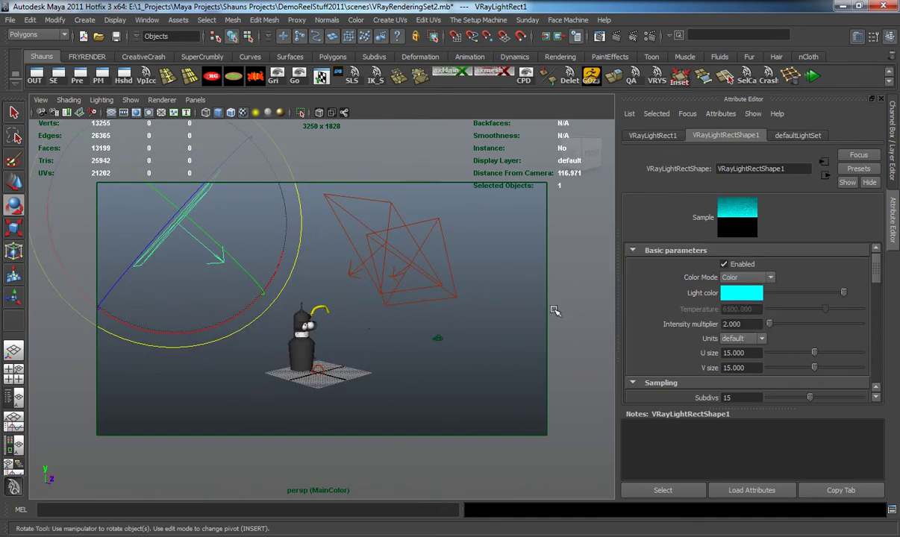
{"action": "left_click_drag", "start_coordinate": [771, 329], "coordinate": [770, 330]}
- Lower the intensity multiplier of VRayLightRect2 to 8.725 and check the robot up close
{"action": "left_click_drag", "start_coordinate": [491, 307], "coordinate": [321, 281], "text": "alt"}
{"action": "key", "text": "w"}
{"action": "left_click", "coordinate": [491, 298]}
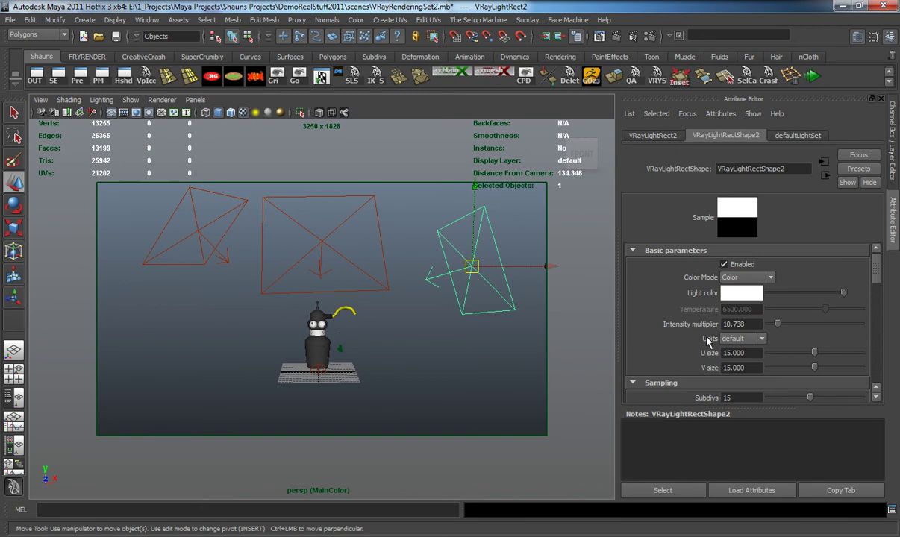
{"action": "left_click_drag", "start_coordinate": [778, 326], "coordinate": [778, 329]}
{"action": "left_click_drag", "start_coordinate": [448, 328], "coordinate": [314, 327], "text": "alt"}
{"action": "key", "text": "e"}
{"action": "left_click_drag", "start_coordinate": [403, 328], "coordinate": [412, 307]}
{"action": "left_click_drag", "start_coordinate": [383, 338], "coordinate": [349, 308]}
{"action": "right_click_drag", "start_coordinate": [339, 306], "coordinate": [302, 292], "text": "alt"}
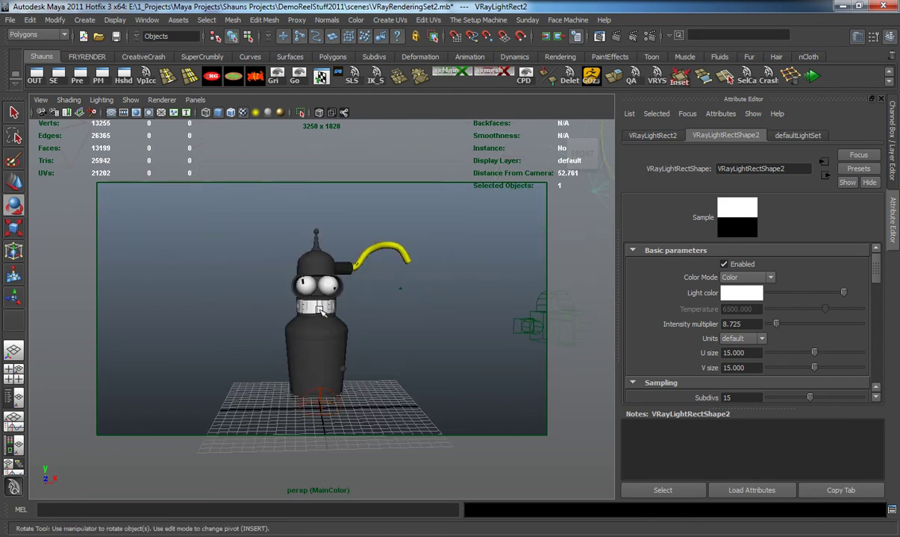
- Look through Bender_Portrait_ShotCamera again and reframe the robot's head and shoulders for the render
{"action": "left_click", "coordinate": [194, 99]}
{"action": "mouse_move", "coordinate": [200, 115]}
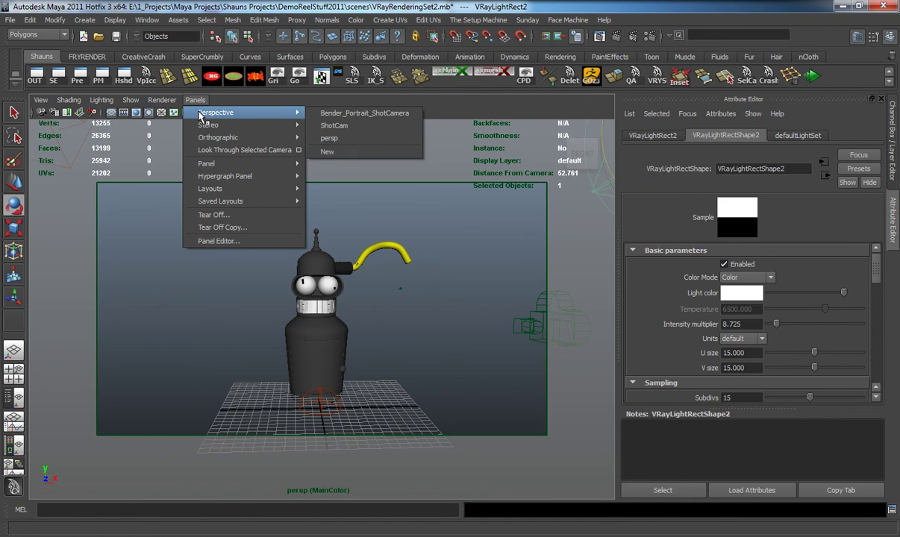
{"action": "left_click", "coordinate": [358, 113]}
{"action": "right_click_drag", "start_coordinate": [329, 232], "coordinate": [312, 233], "text": "alt"}
{"action": "middle_click_drag", "start_coordinate": [313, 232], "coordinate": [314, 231], "text": "alt"}
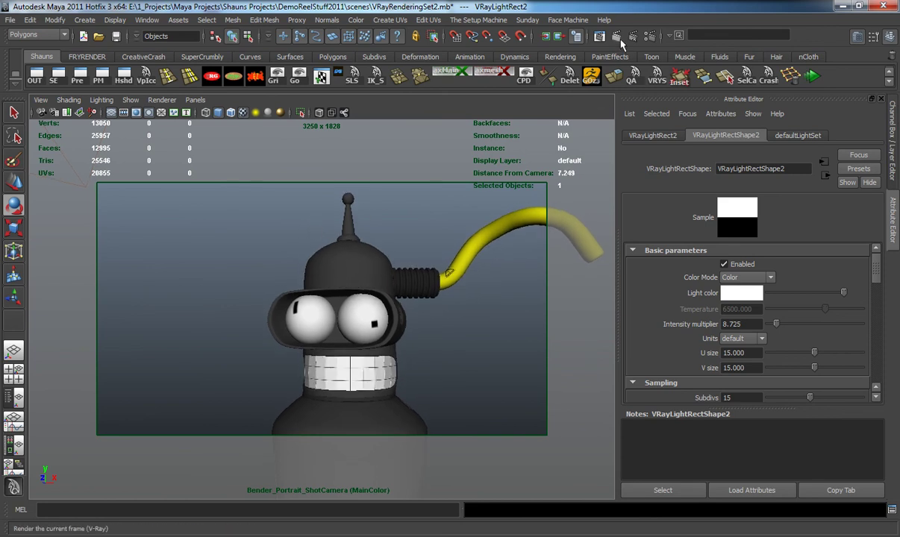